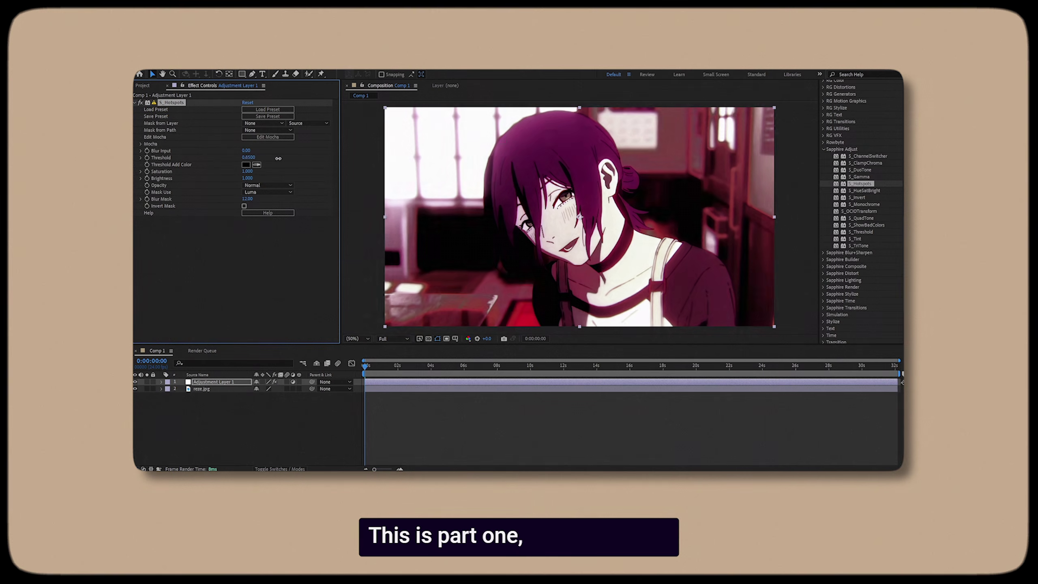
- Lower the S_Hotspots Threshold on Adjustment Layer 1 to 0.7500
left_click(257, 165)
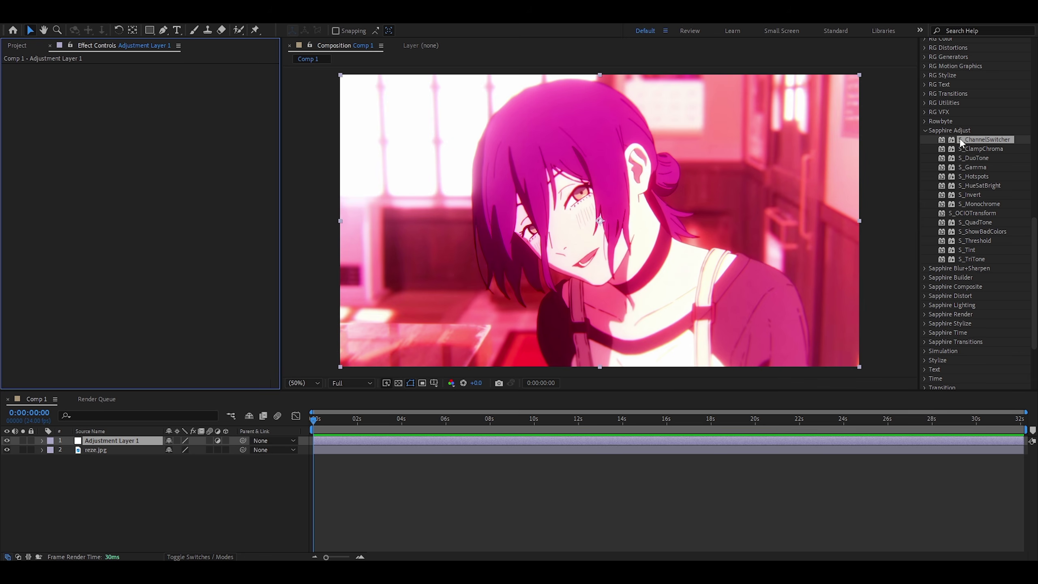
double_click(967, 141)
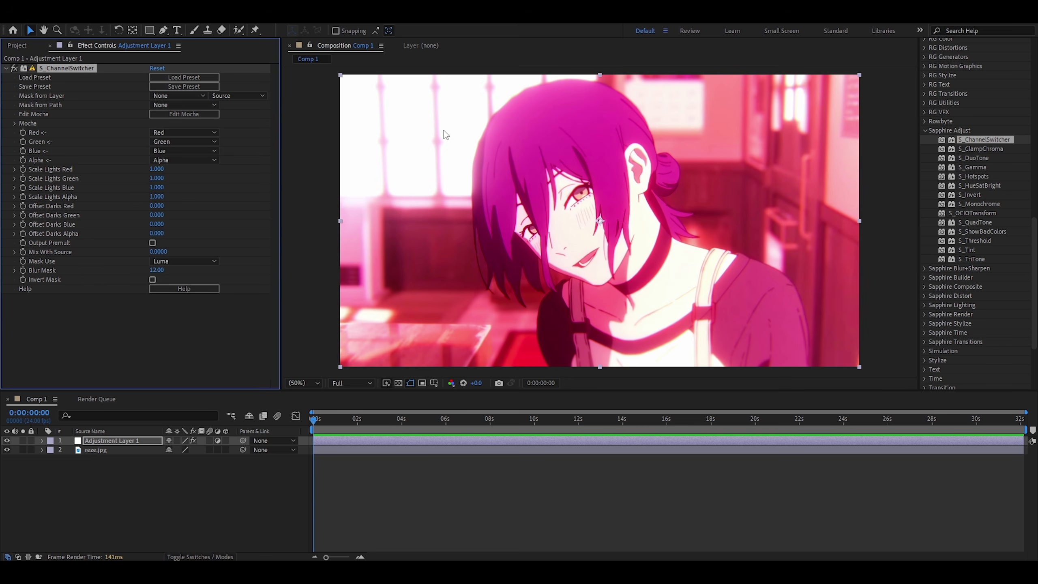
left_click(176, 133)
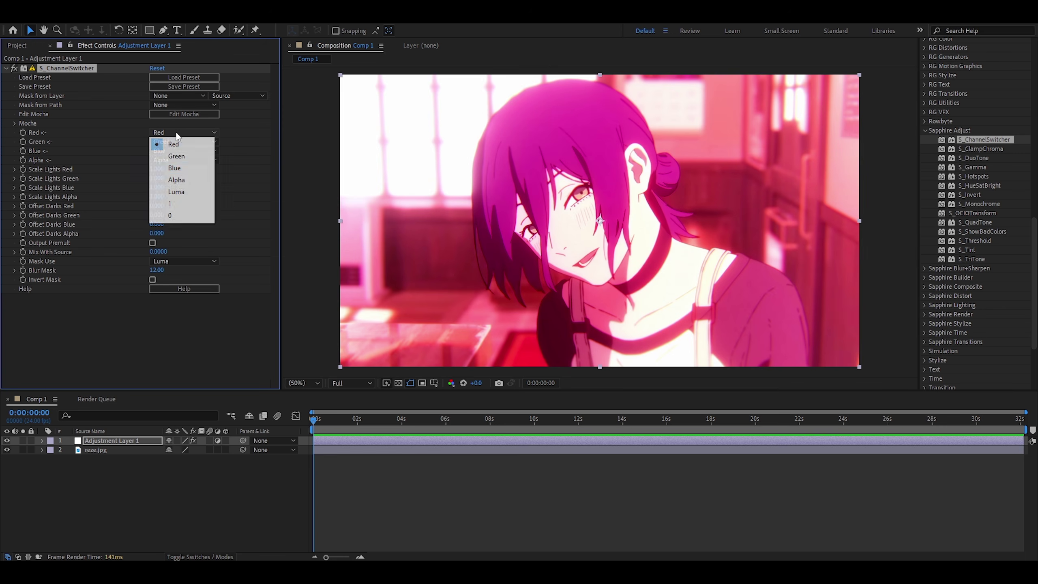
left_click(184, 168)
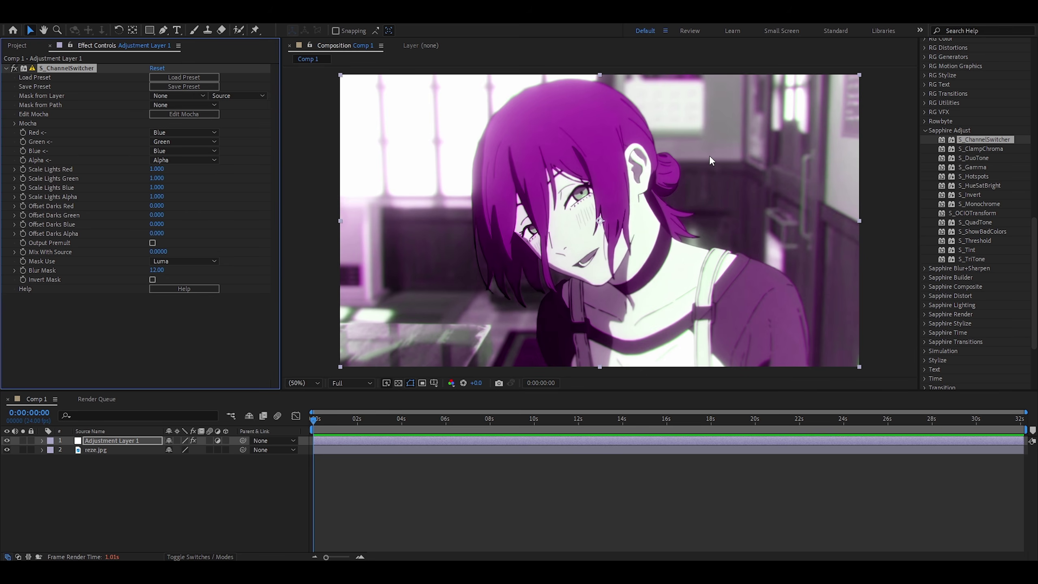
key("ctrl+z")
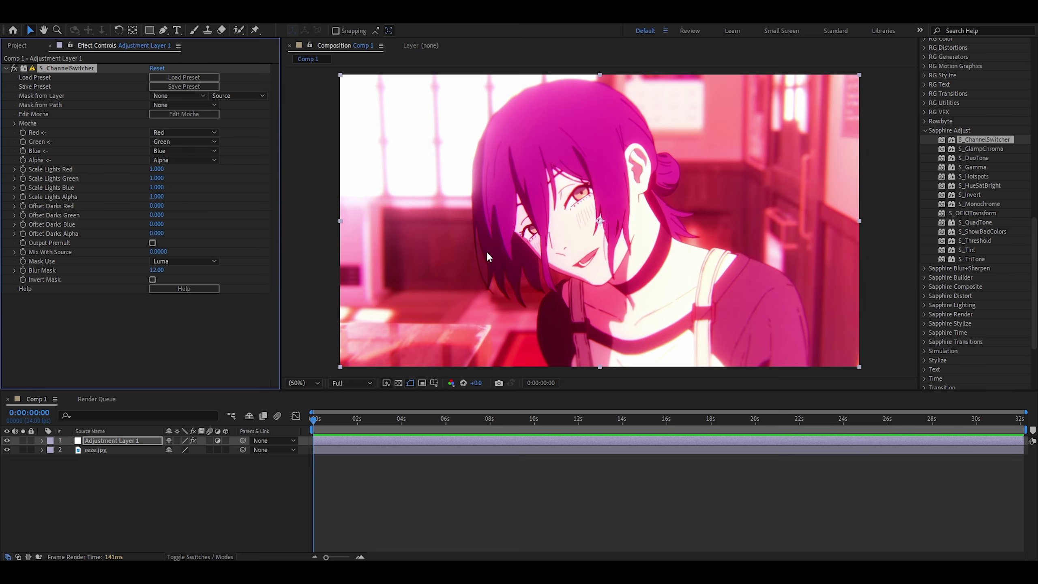
key("ctrl+shift+z")
key("ctrl+z")
mouse_move(157, 170)
left_mouse_down()
mouse_move(223, 172)
mouse_move(141, 175)
left_mouse_up()
left_click(157, 169)
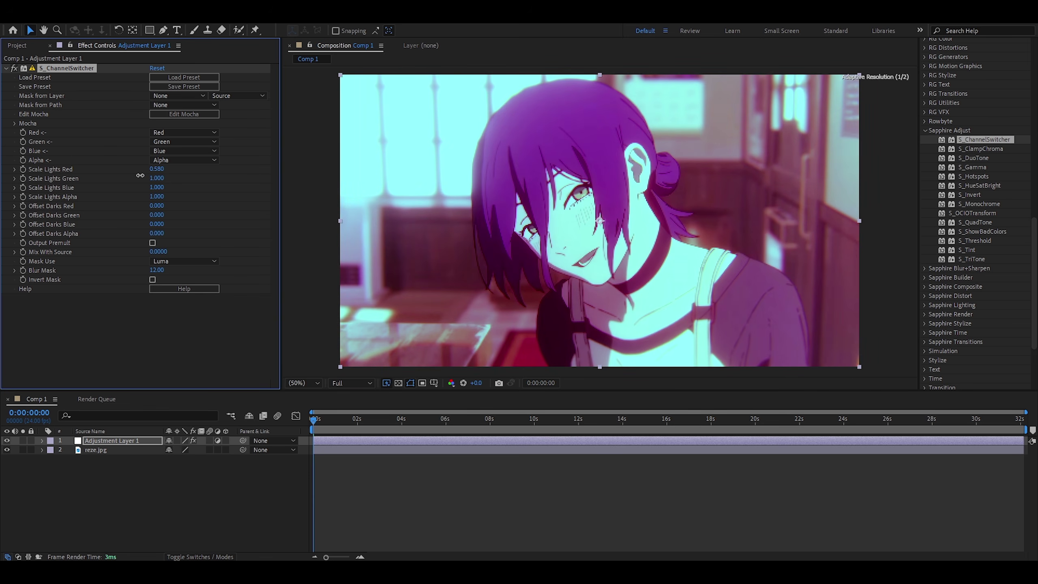
type("1")
key("Return")
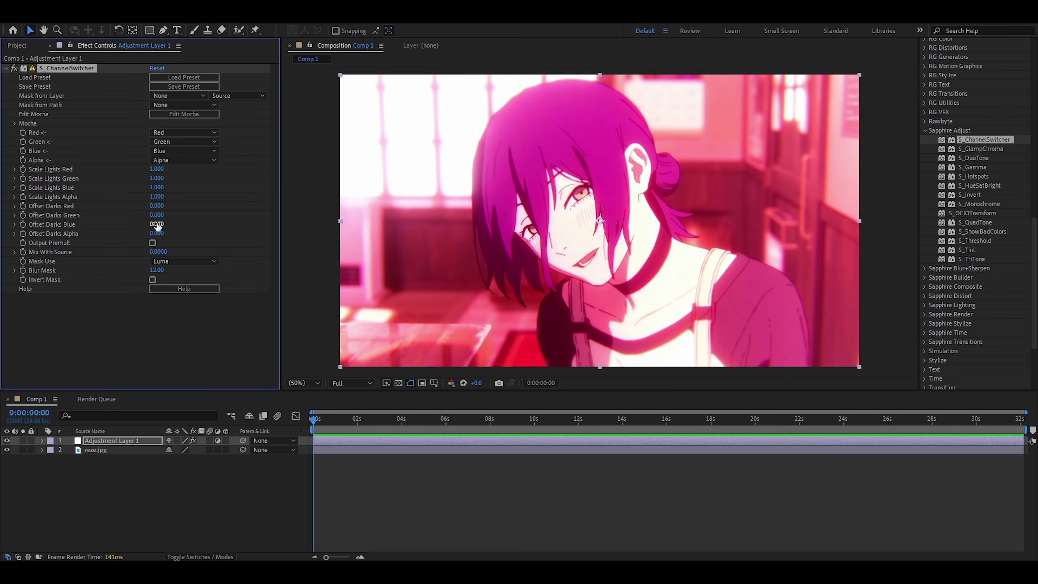
left_click_drag(162, 223, 232, 230)
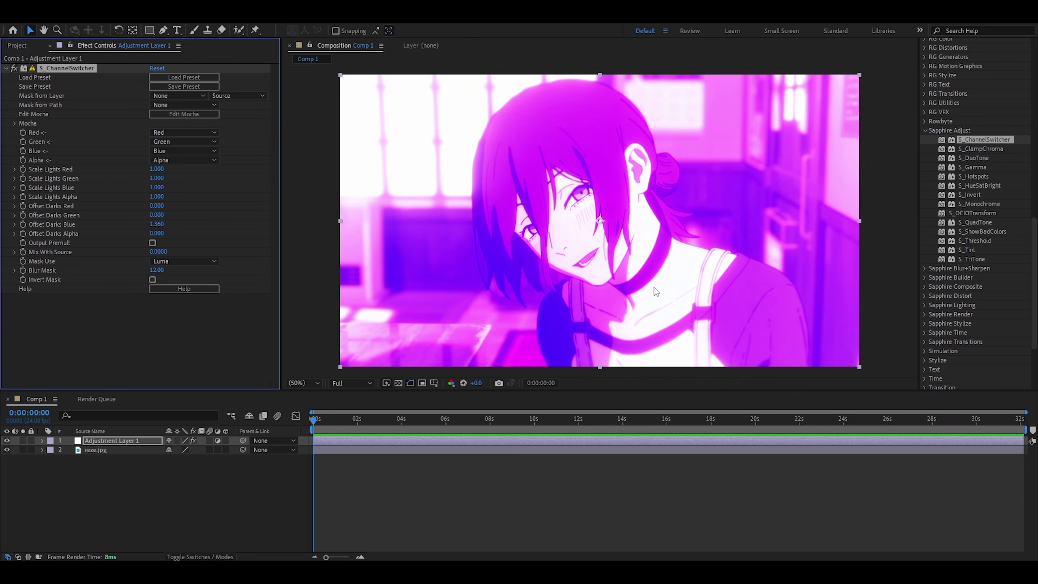
key("ctrl+z")
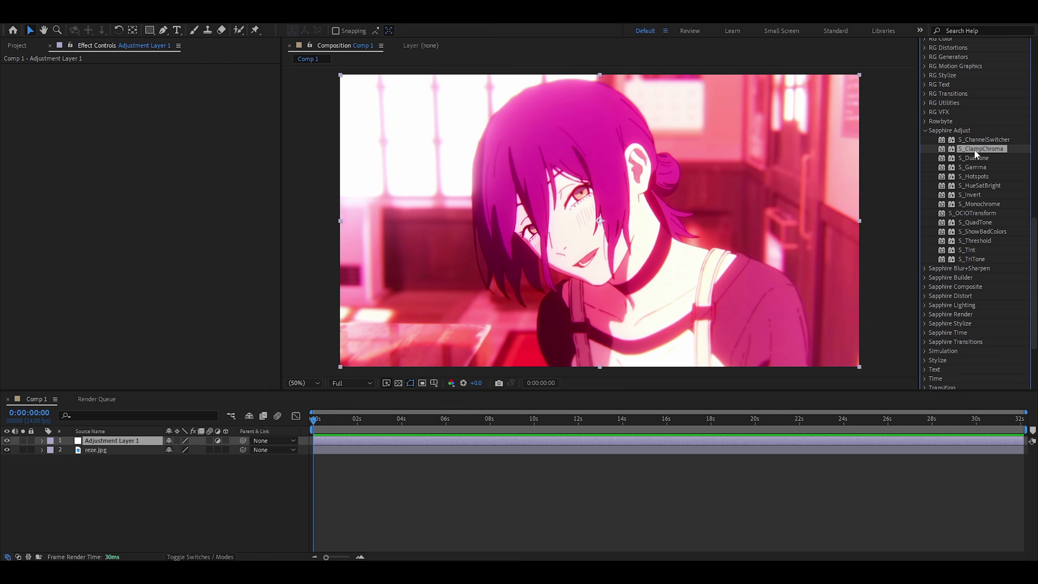
- Apply S_ClampChroma, lower Clamp Chroma to desaturate, and settle Scale Chroma at 1.990
double_click(974, 150)
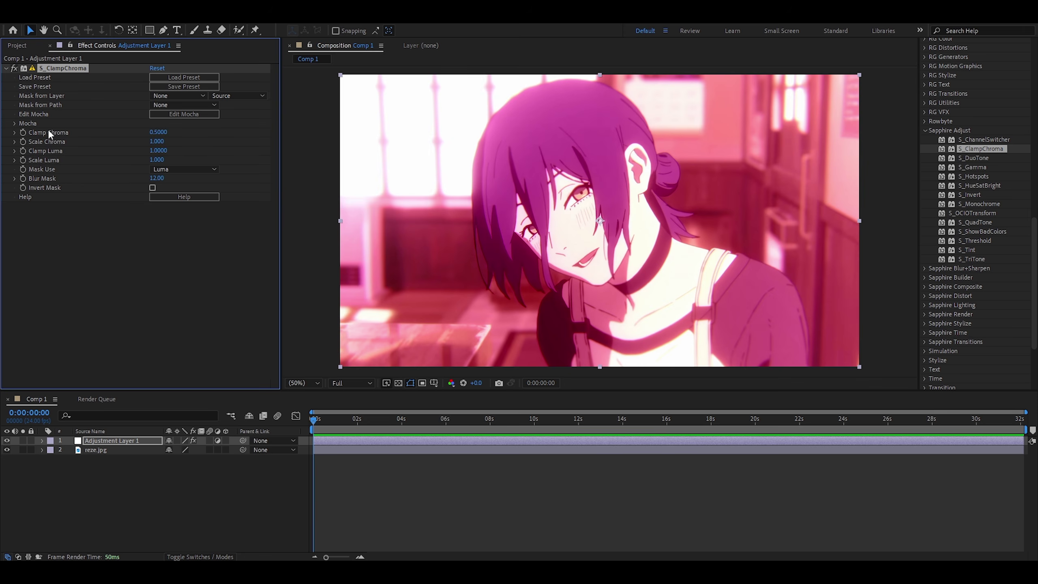
left_click_drag(150, 132, 59, 147)
left_click_drag(157, 144, 257, 145)
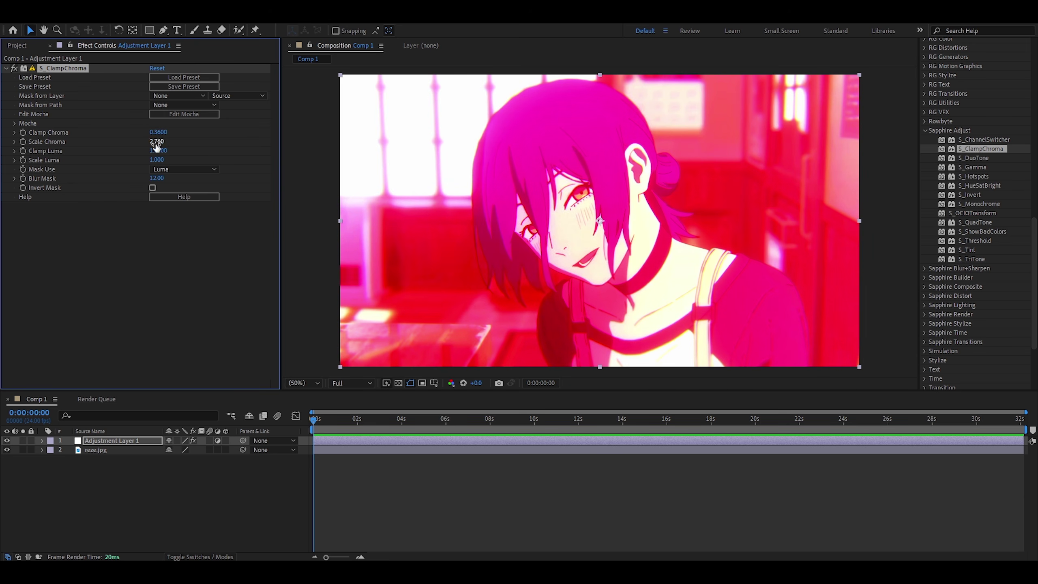
mouse_move(157, 142)
left_mouse_down()
mouse_move(131, 150)
mouse_move(150, 136)
left_mouse_up()
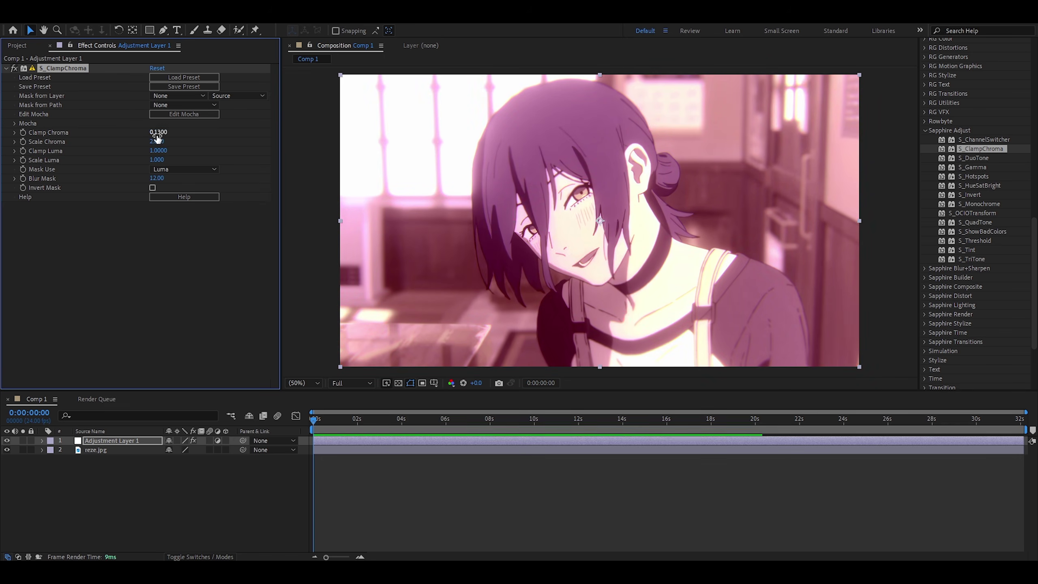
left_click_drag(157, 141, 154, 150)
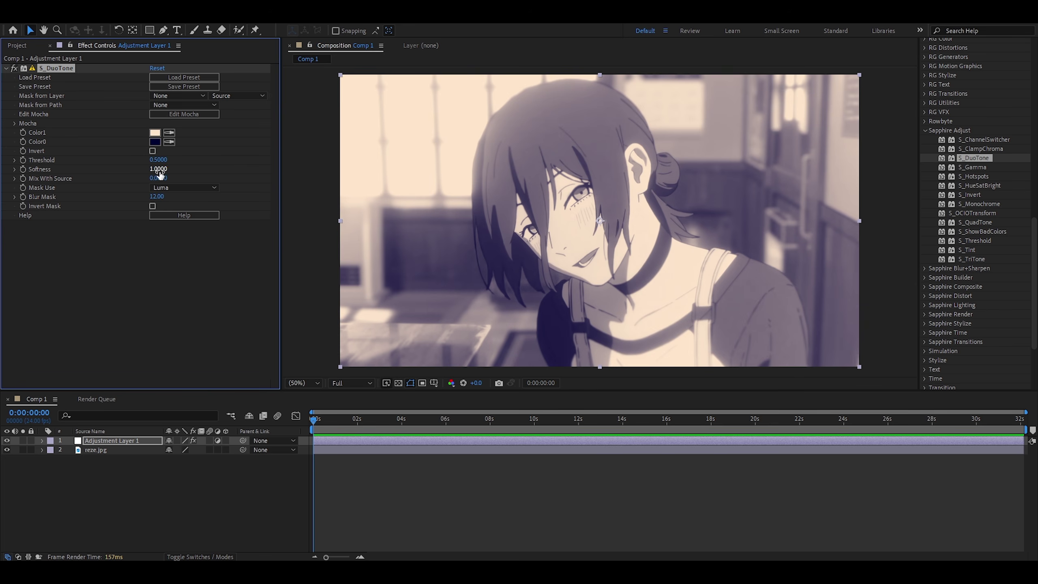
- Set the S_DuoTone Softness to 0.0010 for hard two-tone edges
left_click_drag(160, 175, 65, 176)
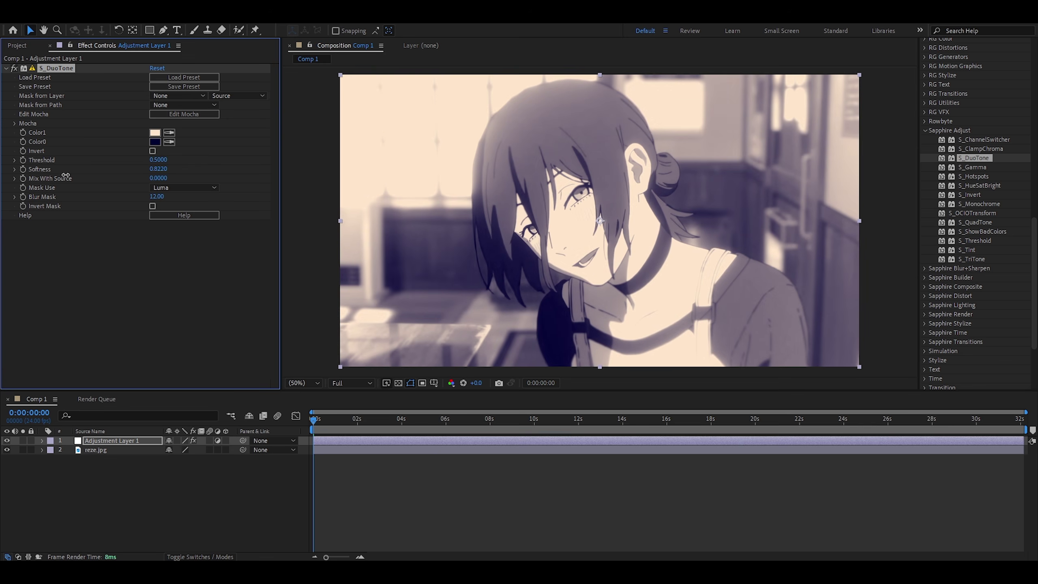
left_click(160, 169)
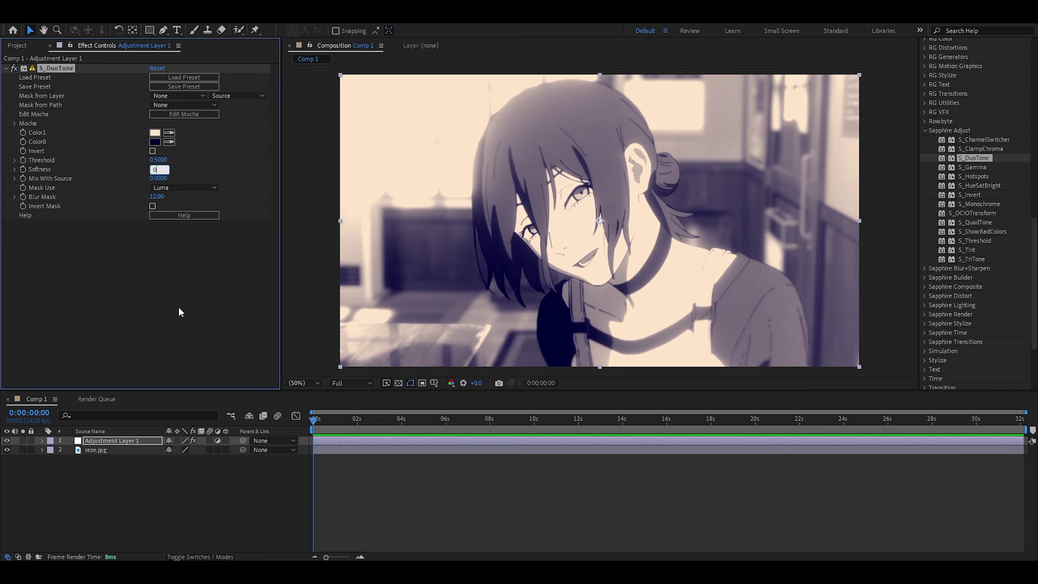
key("Return")
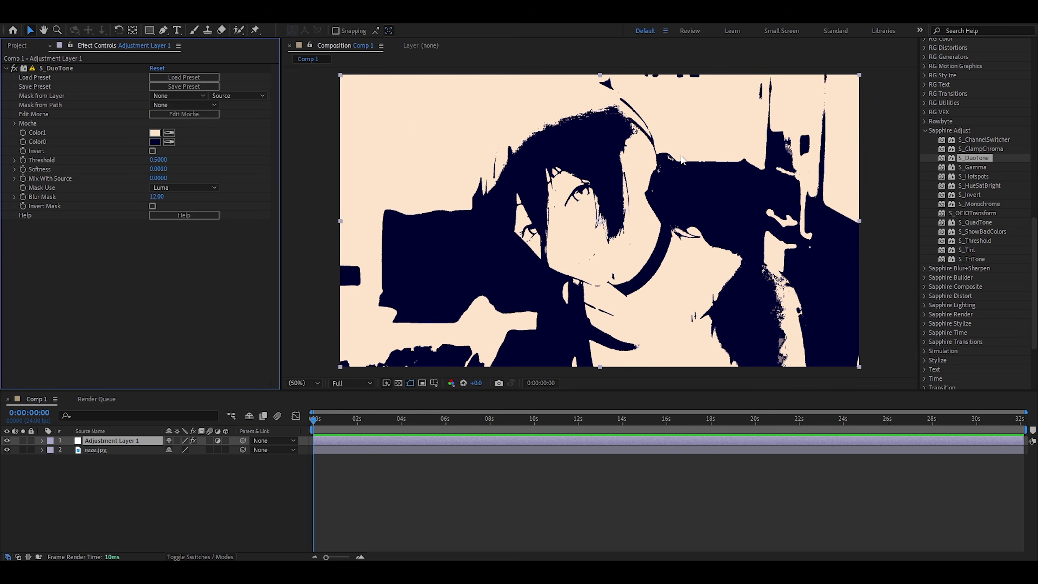
- Change the DuoTone Color0 to a vivid red
left_click(156, 142)
left_click_drag(542, 275, 544, 244)
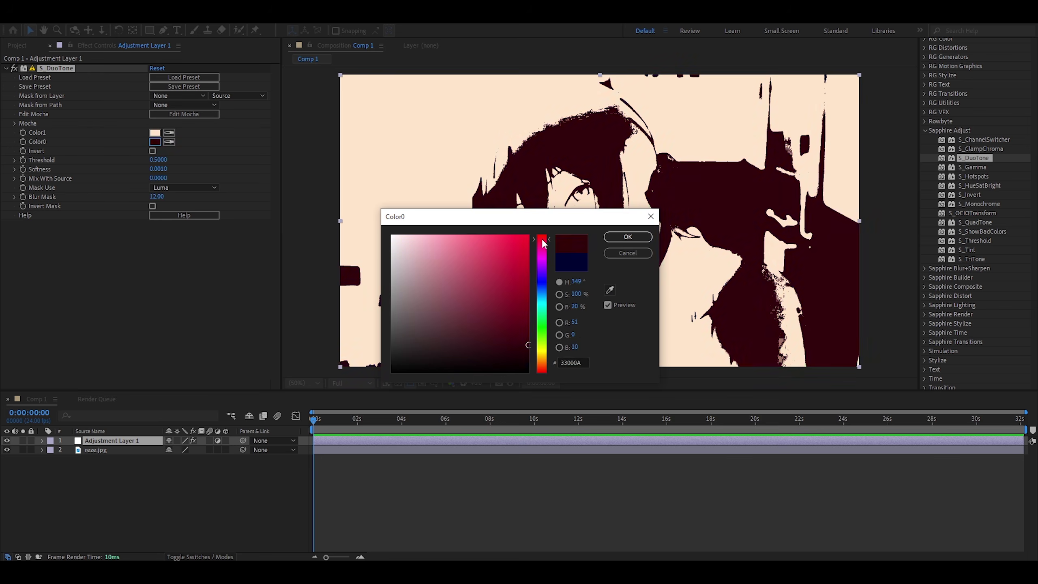
left_click(527, 275)
left_click(628, 237)
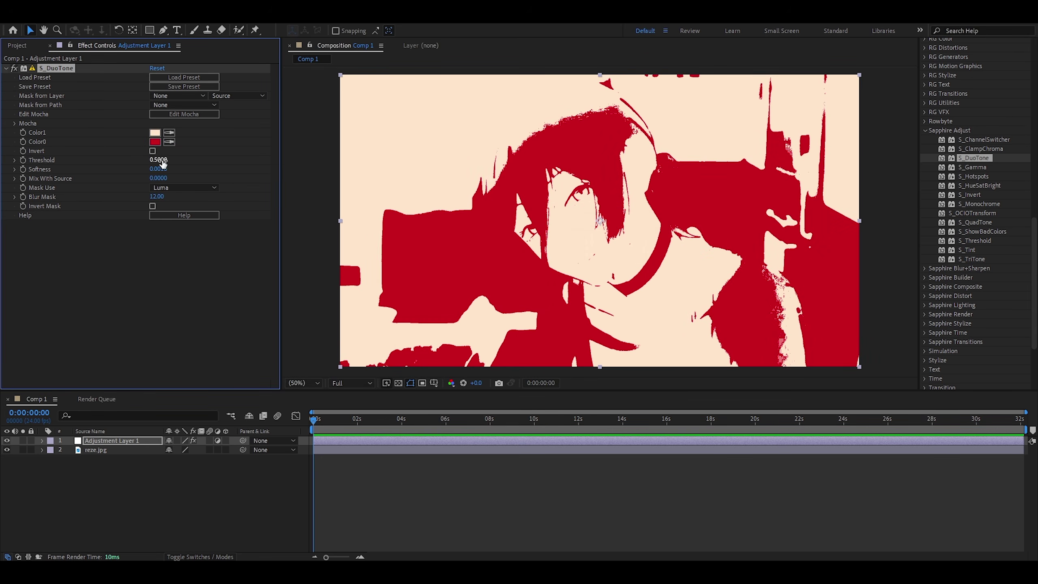
- Adjust Threshold to rebalance red and cream areas and set Softness to 0.001
left_click_drag(163, 164, 290, 176)
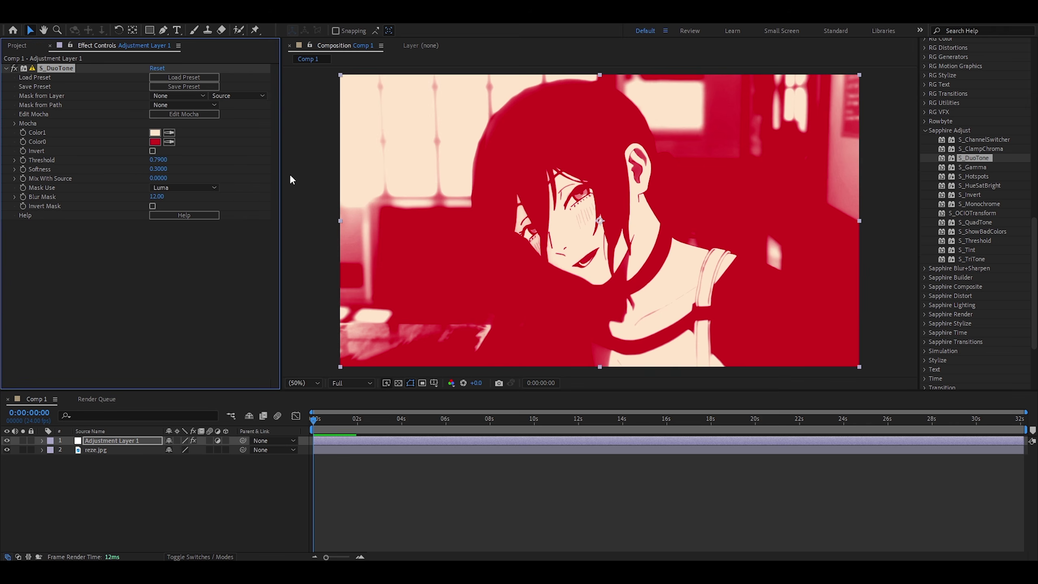
mouse_move(162, 172)
left_mouse_down()
mouse_move(345, 177)
mouse_move(172, 170)
left_mouse_up()
left_click(159, 169)
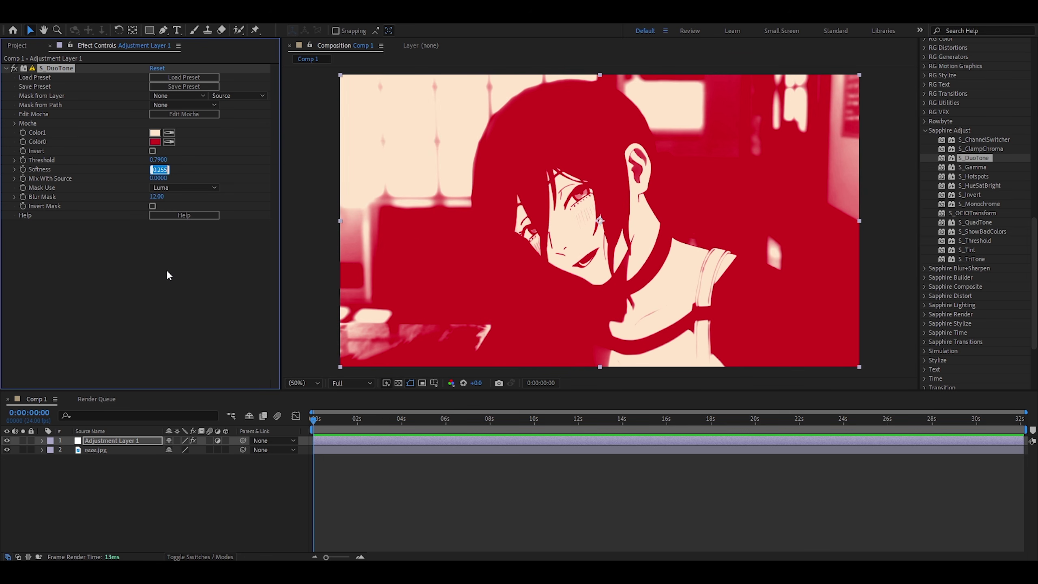
type("0.001")
key("Return")
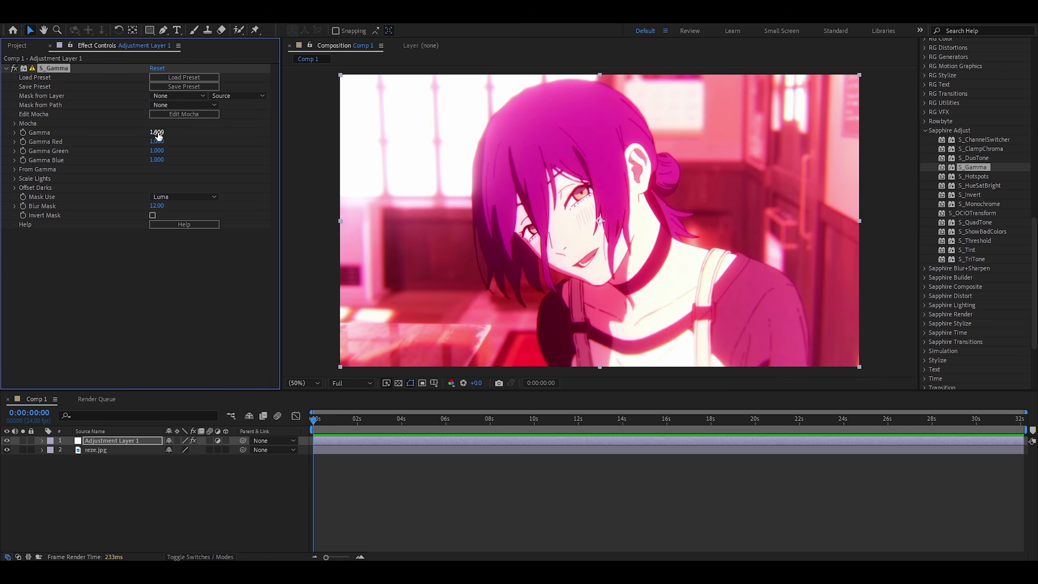
- Scrub the S_Gamma Gamma value down and up, then enter 0.5
left_click_drag(157, 133, 127, 139)
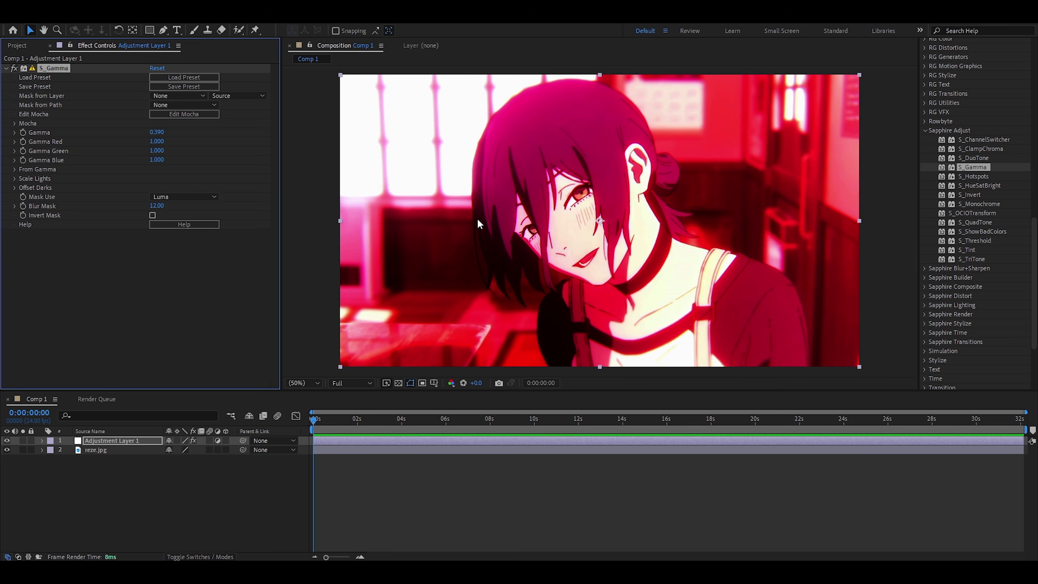
left_click_drag(157, 132, 163, 139)
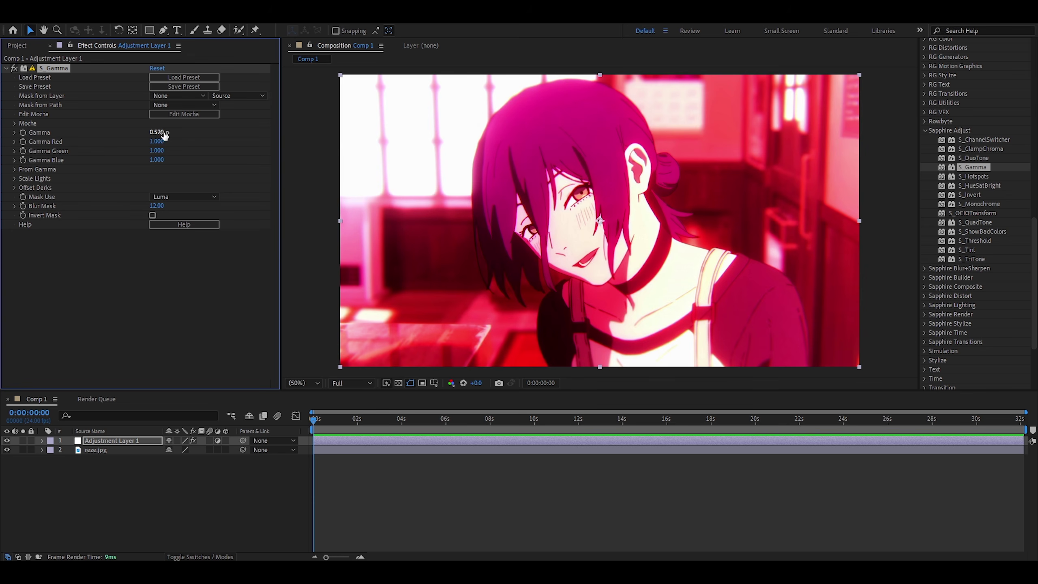
left_click(164, 135)
type("0.5")
key("Return")
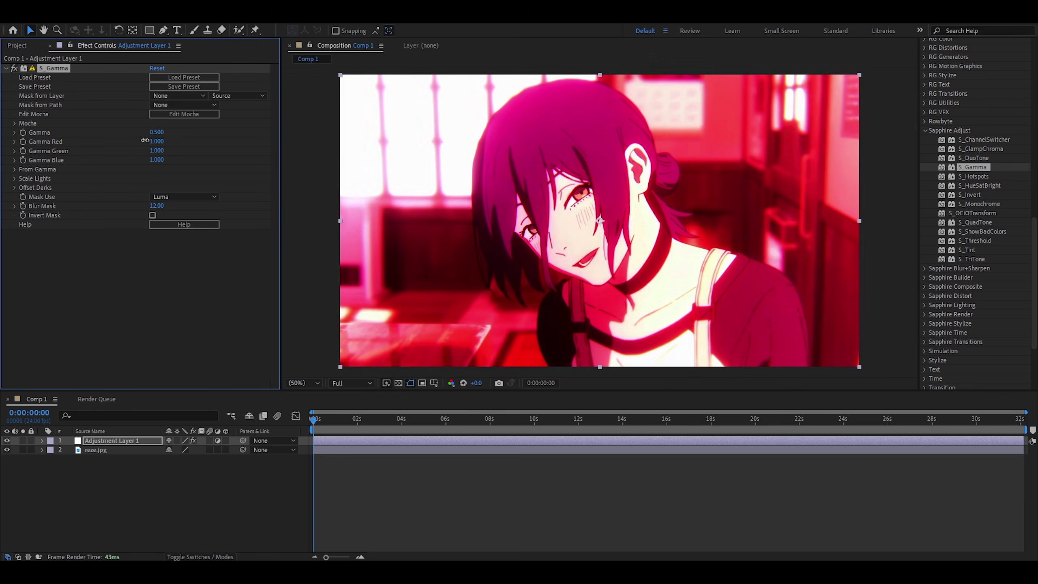
- Sweep Gamma darker and brighter, settling near 0.49, and lower Gamma Red to 0.880
left_click_drag(145, 140, 124, 138)
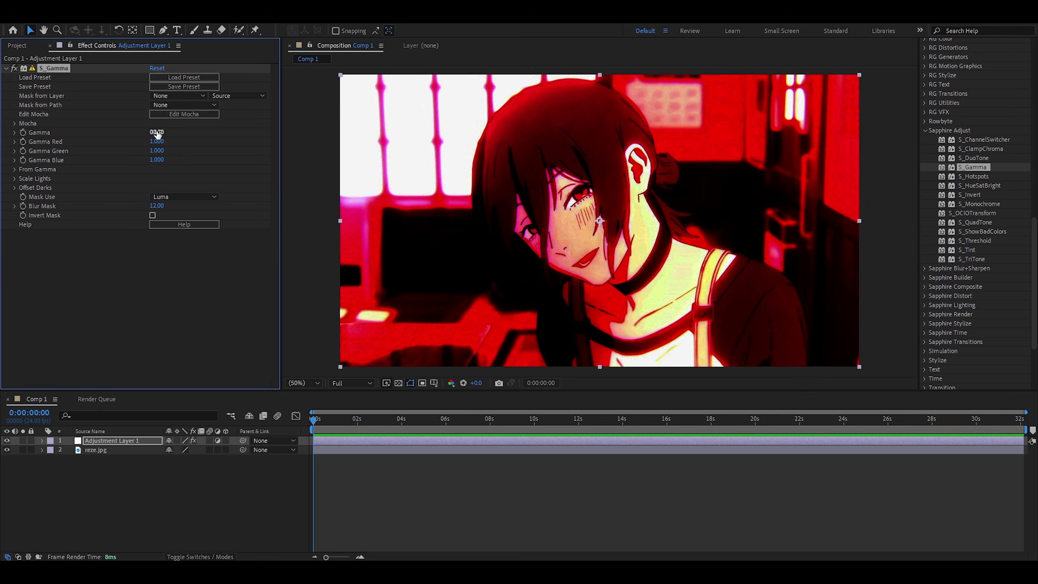
left_click_drag(157, 133, 387, 146)
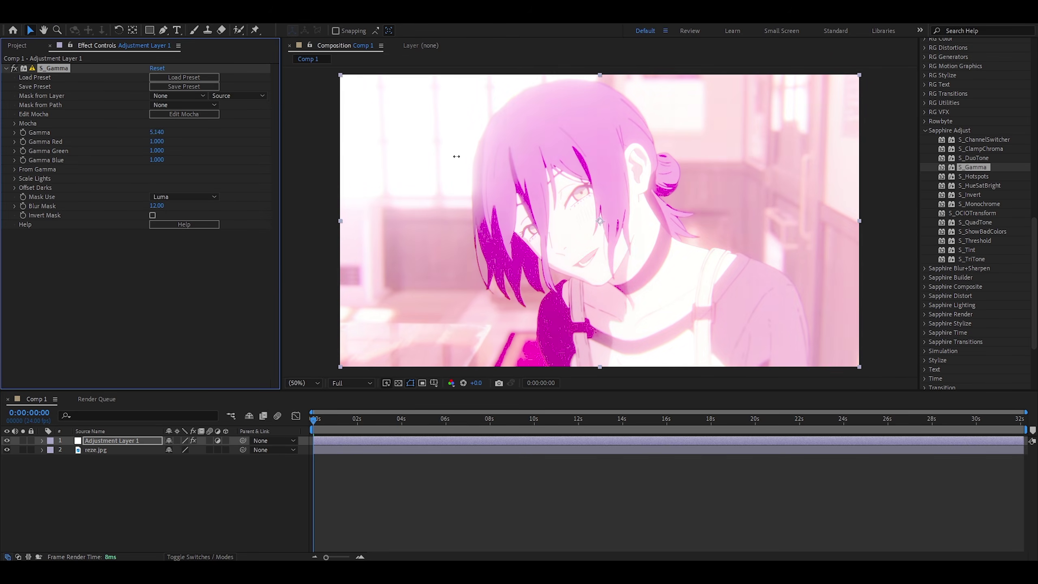
left_click_drag(563, 168, 61, 141)
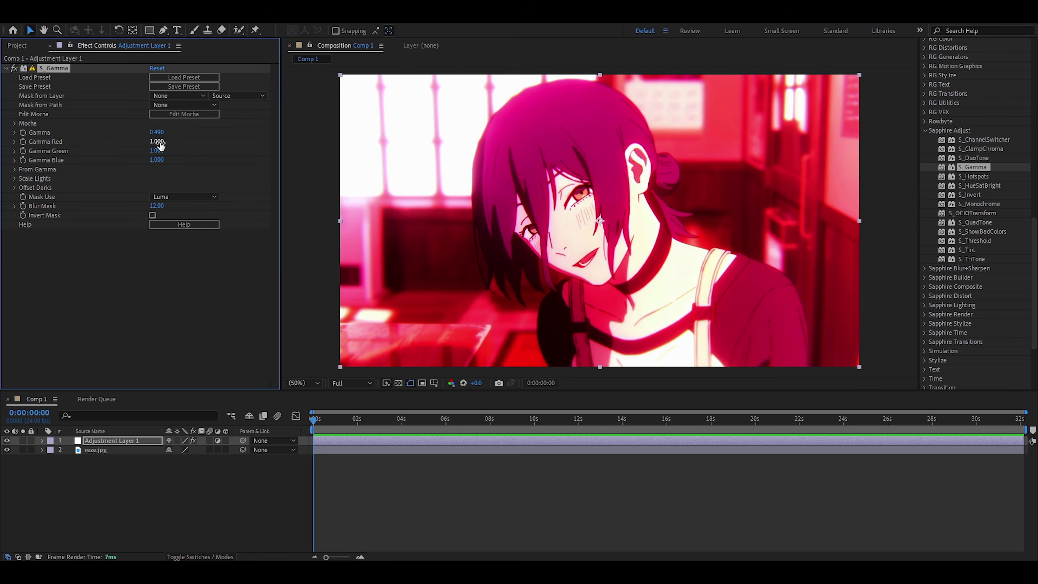
left_click_drag(160, 146, 239, 160)
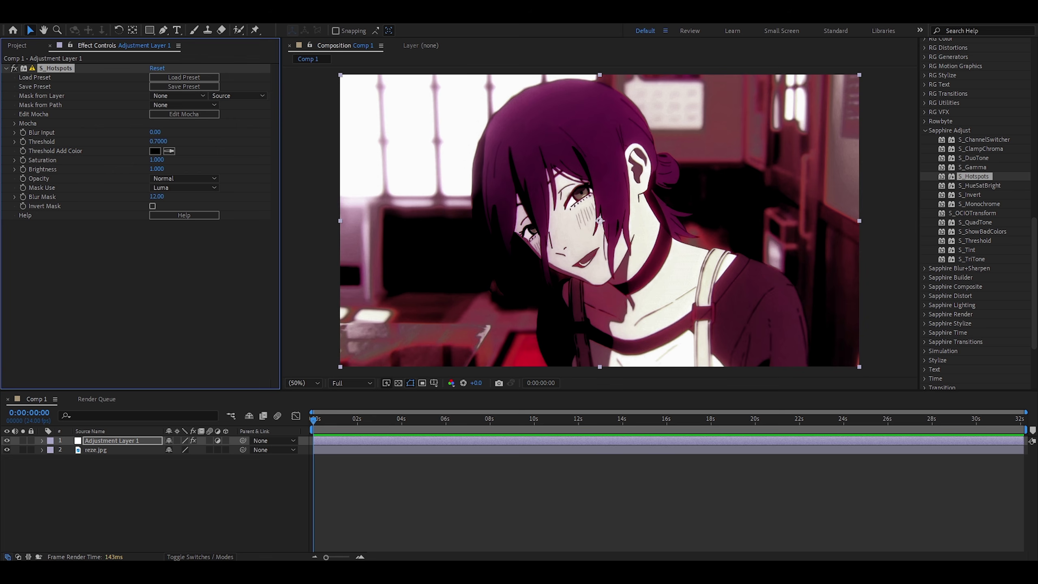
- Test S_Hotspots Threshold at 1.0 and 0.72, then return the time indicator to the start
left_click(160, 309)
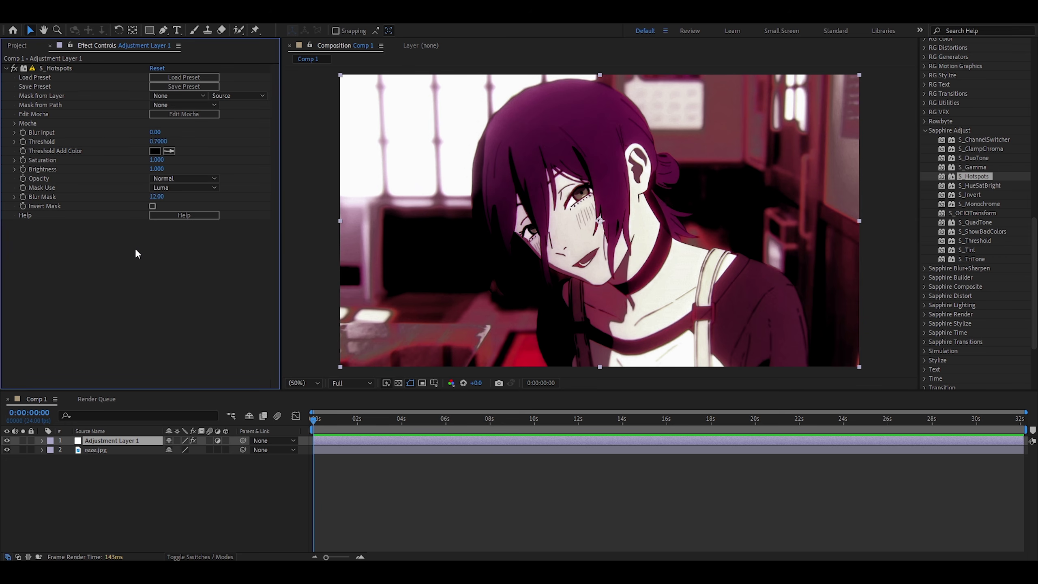
left_click_drag(157, 141, 86, 142)
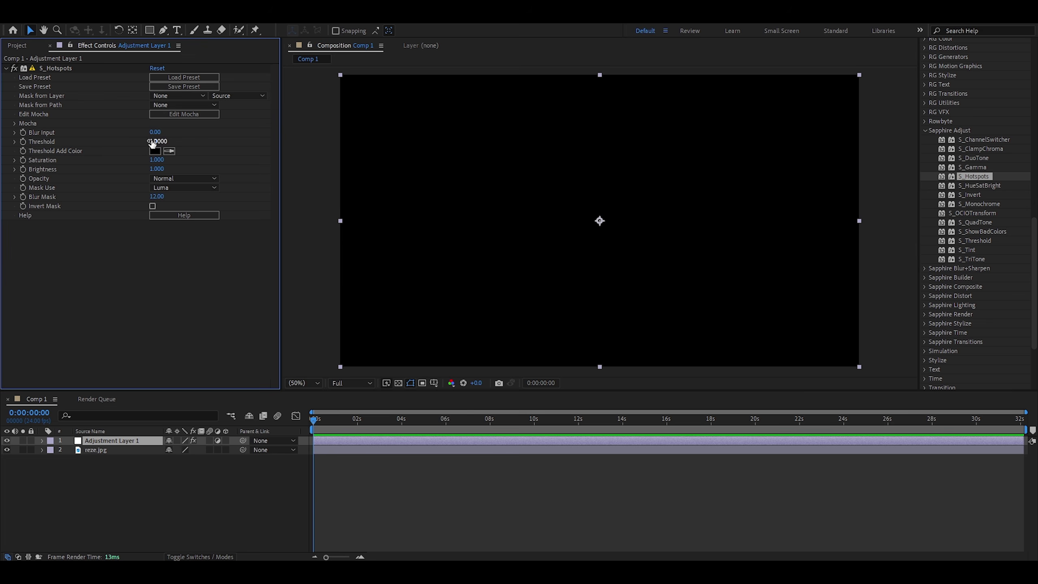
left_click_drag(360, 419, 423, 419)
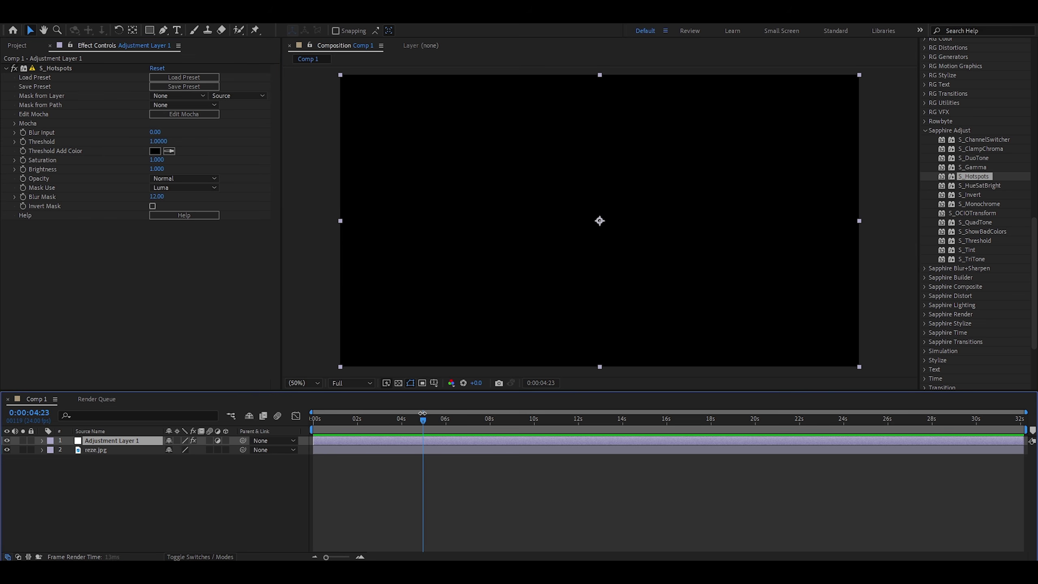
left_click_drag(158, 141, 106, 147)
left_click(344, 426)
key("Home")
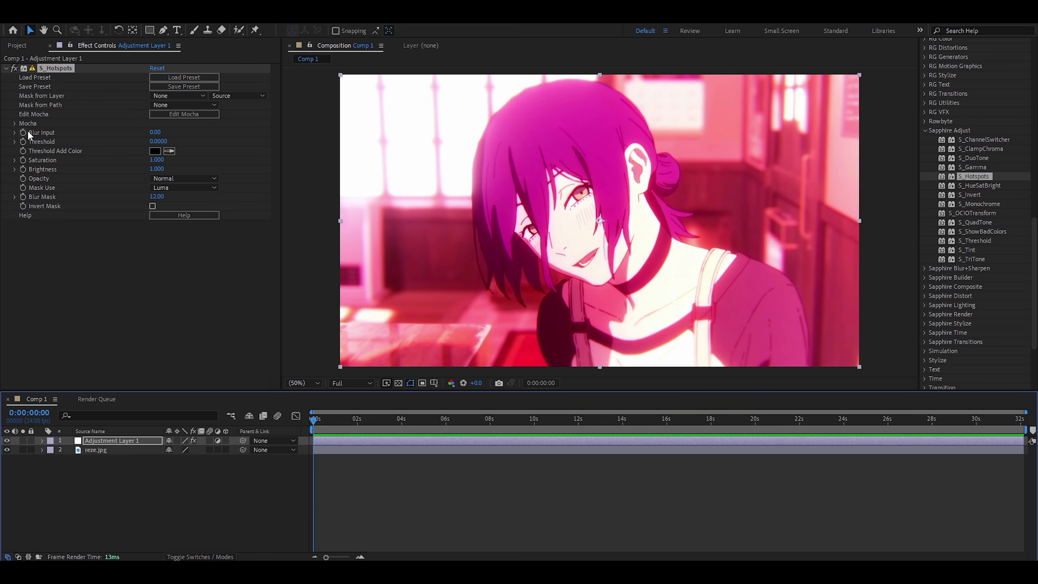
- Try a Blur Input of 65, then undo it back to 0
left_click(157, 133)
type("65")
key("Return")
key("ctrl+z")
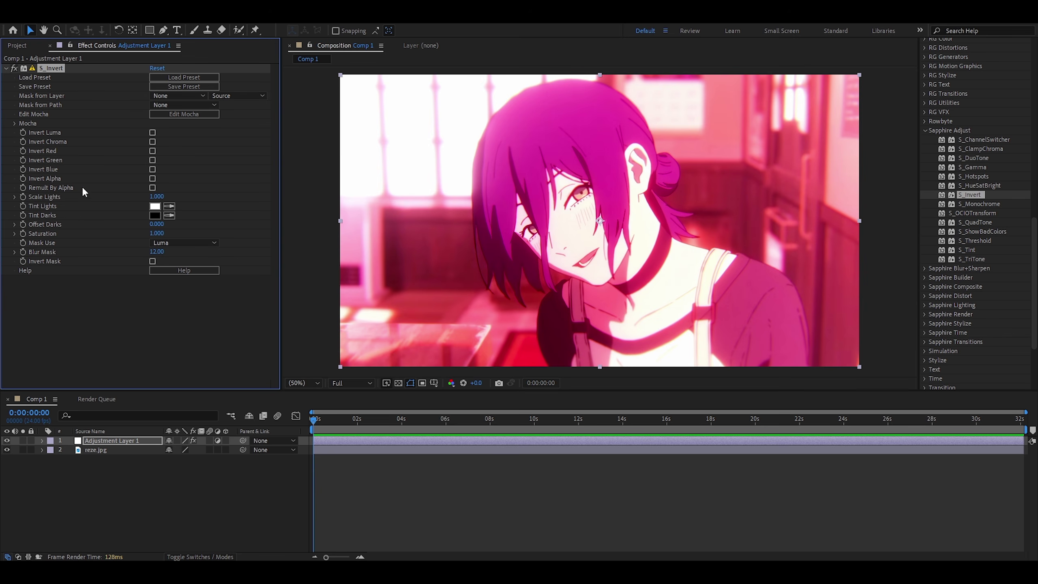
- Toggle Invert Blue on and off, then invert the green, blue and red channels
left_click(152, 169)
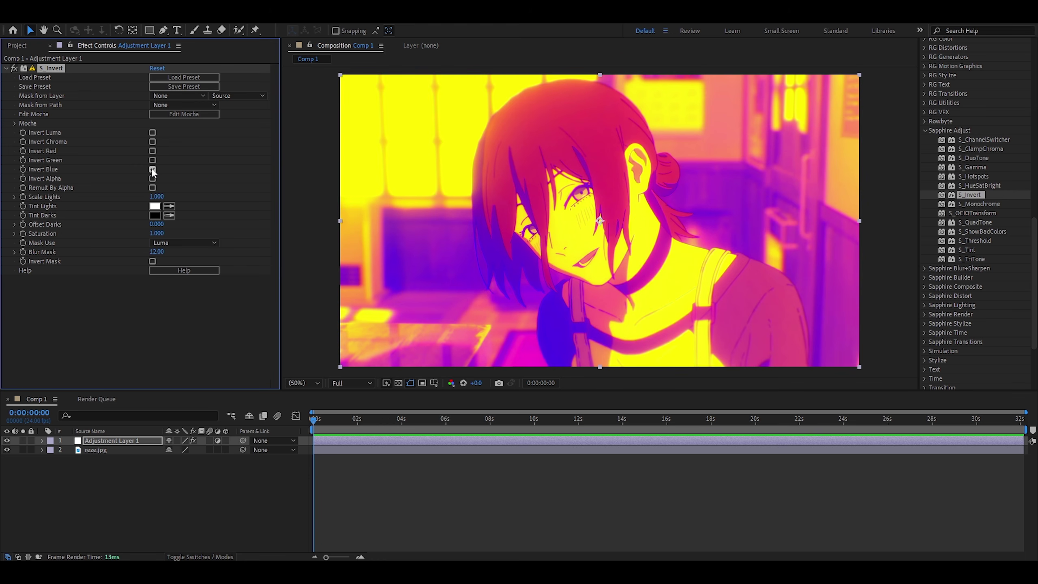
left_click(152, 169)
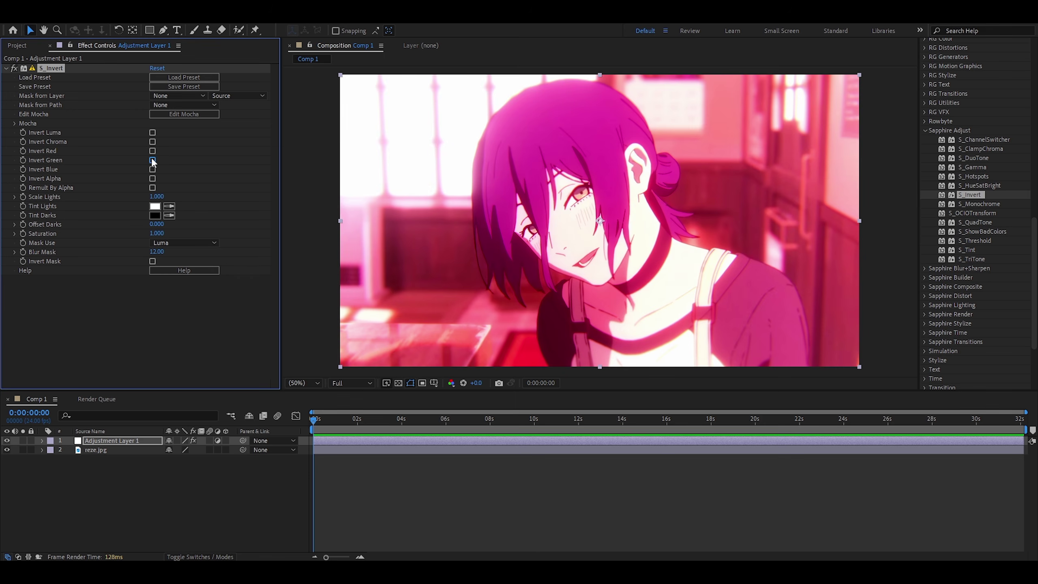
left_click(152, 159)
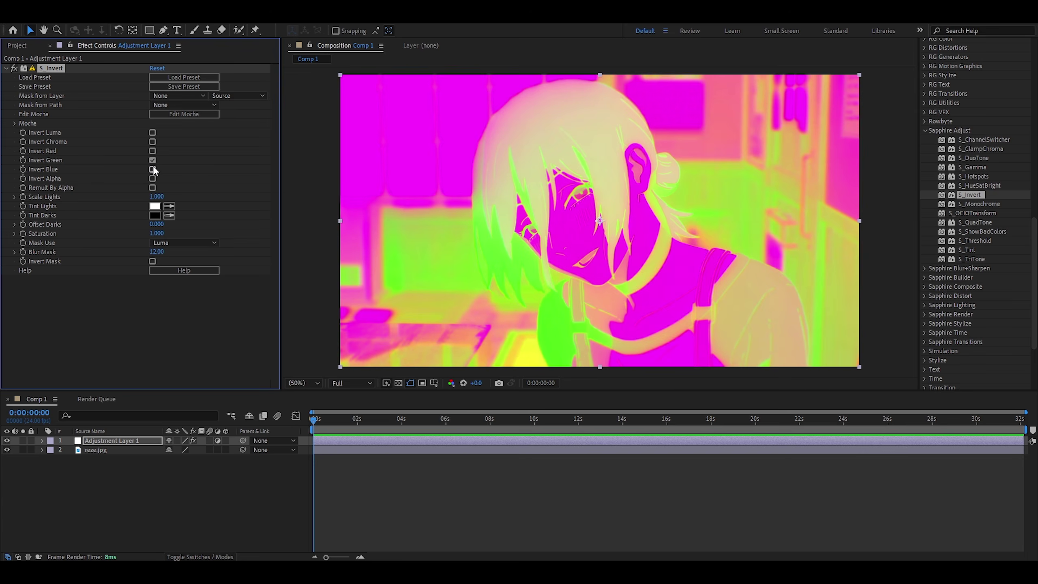
left_click(153, 169)
left_click(152, 151)
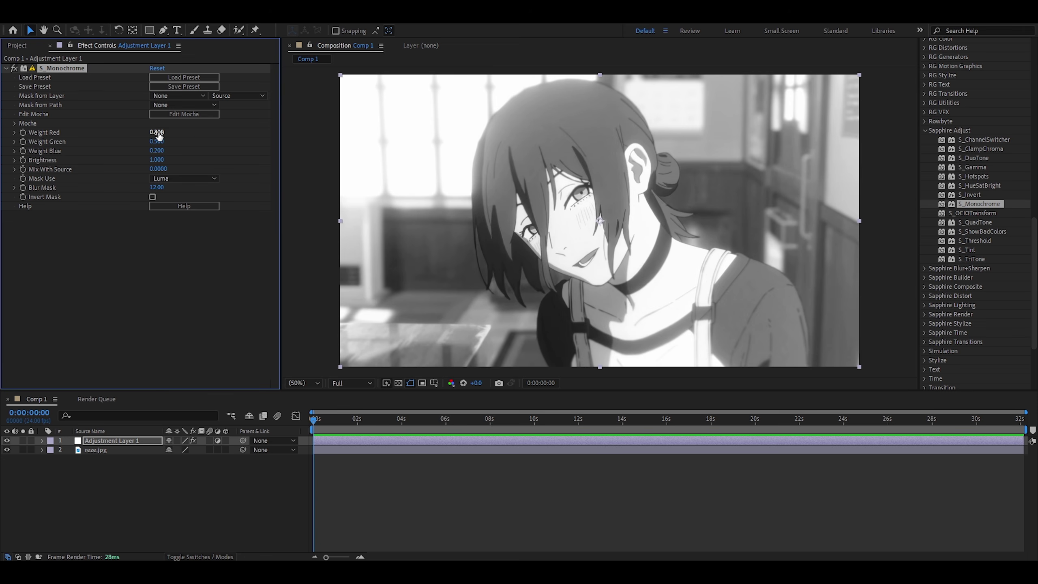
- Set S_Monochrome Weight Red, Green and Blue all to 1
left_click_drag(159, 136, 156, 136)
left_click(157, 133)
type("1")
key("Tab")
type("1")
key("Tab")
type("1")
left_click(193, 262)
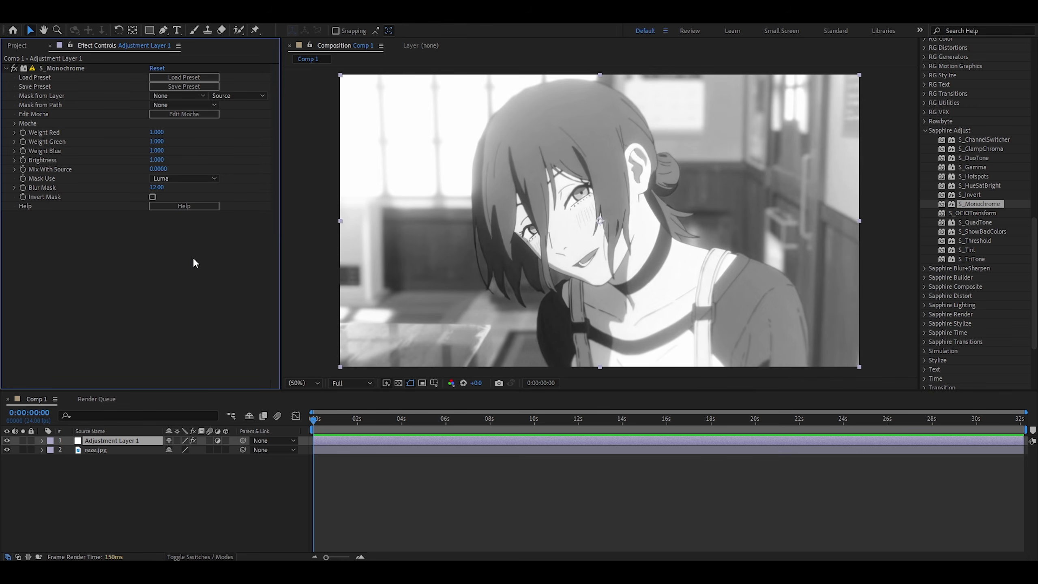
- Set all three channel weights to 0
left_click(156, 133)
type("0")
key("Tab")
type("0")
key("Tab")
type("0")
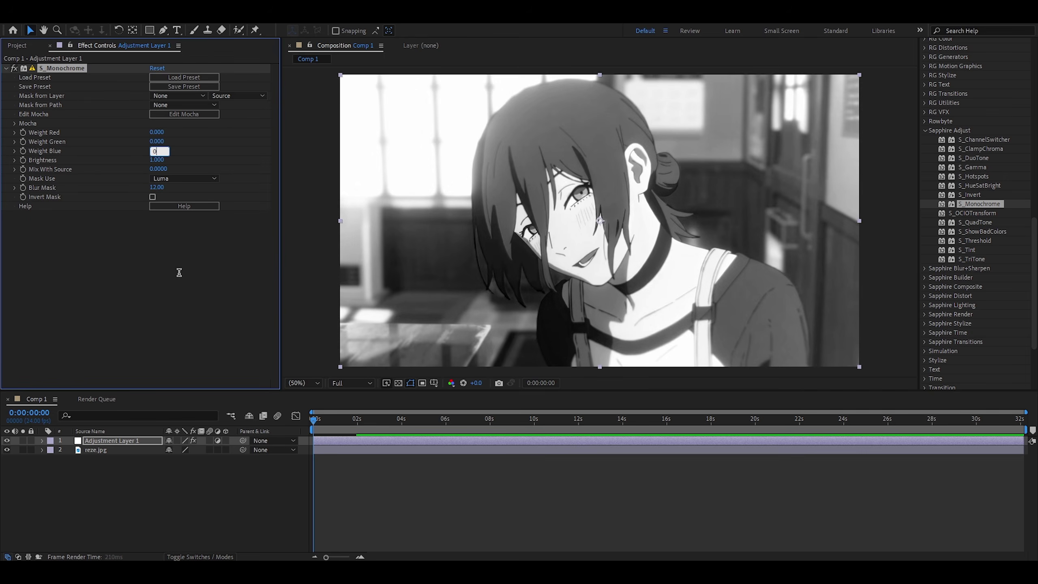
left_click(165, 277)
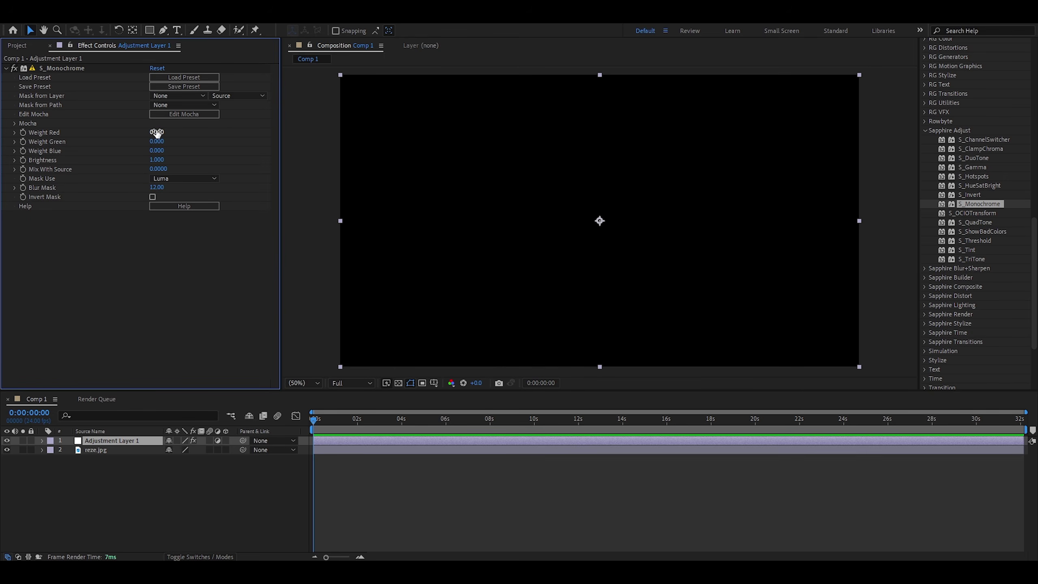
- Scrub each channel weight individually, undoing back to 0.300, 0.500 and 0.200
left_click_drag(157, 132, 178, 137)
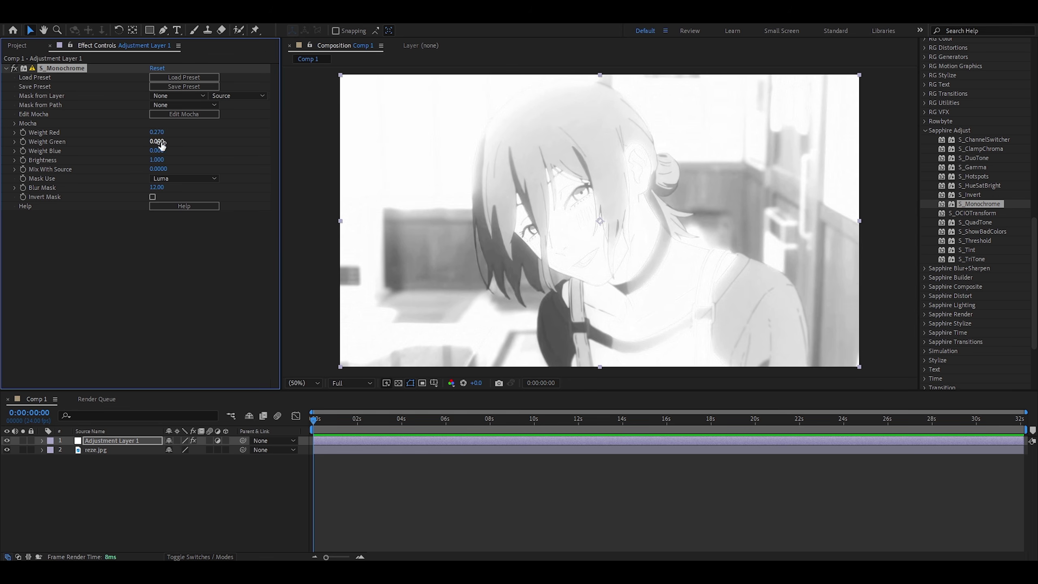
key("ctrl+z")
left_click_drag(161, 142, 186, 141)
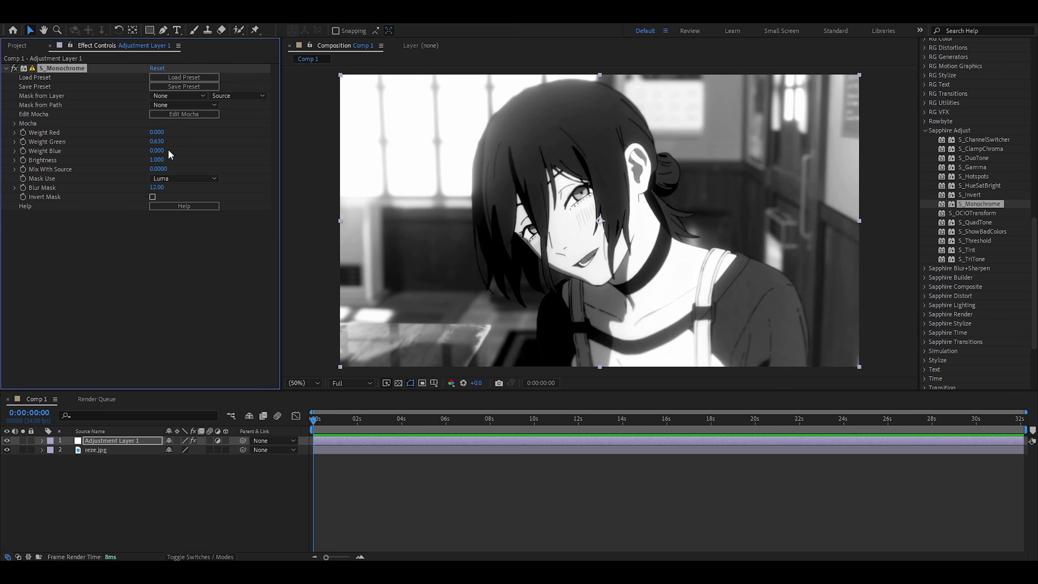
key("ctrl+z")
key("ctrl+z")
left_click_drag(164, 150, 183, 151)
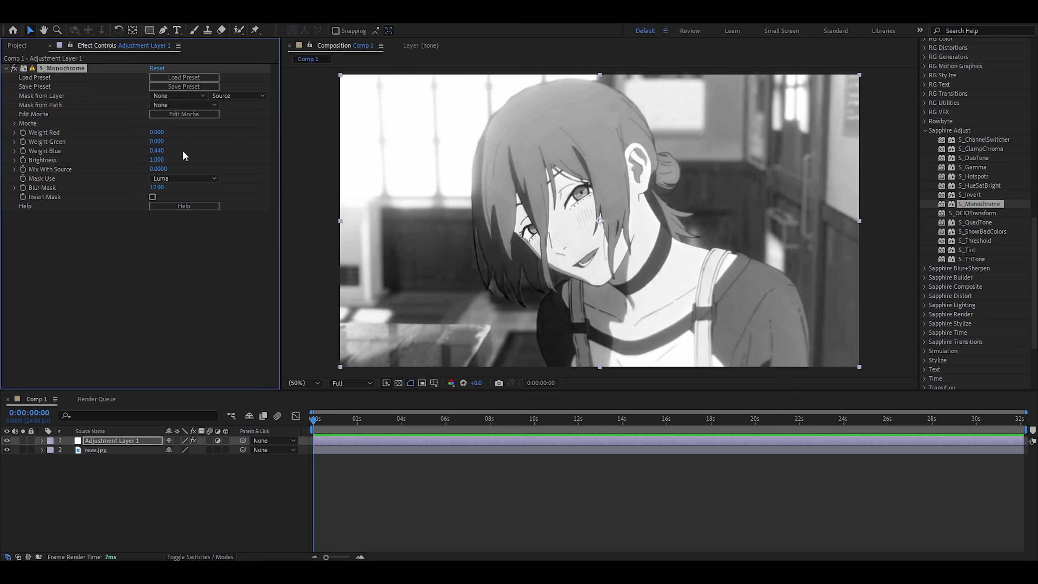
key("ctrl+z")
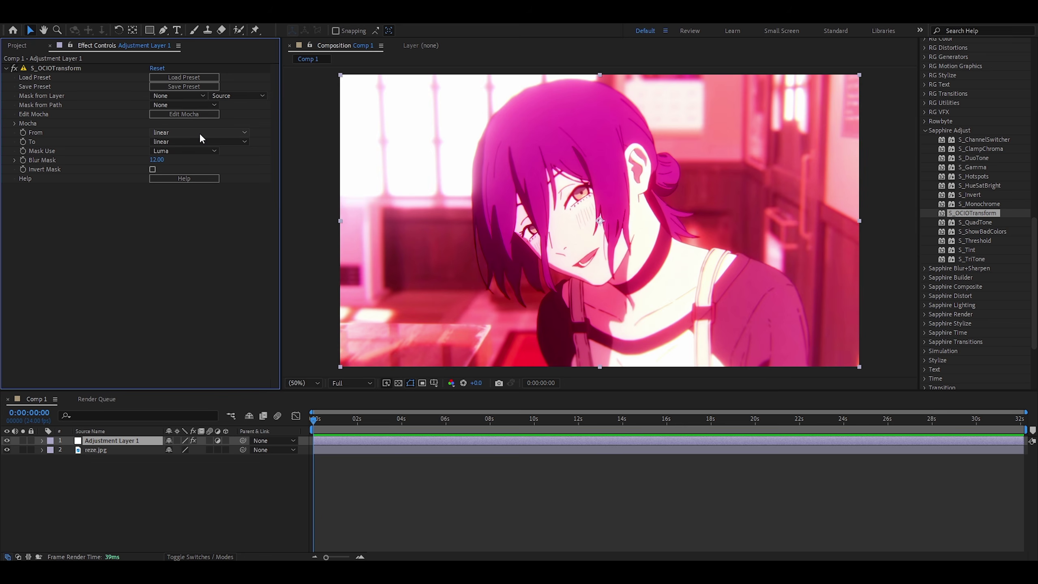
- Check the S_OCIOTransform From list, keep linear, and select the effect for removal
left_click(201, 135)
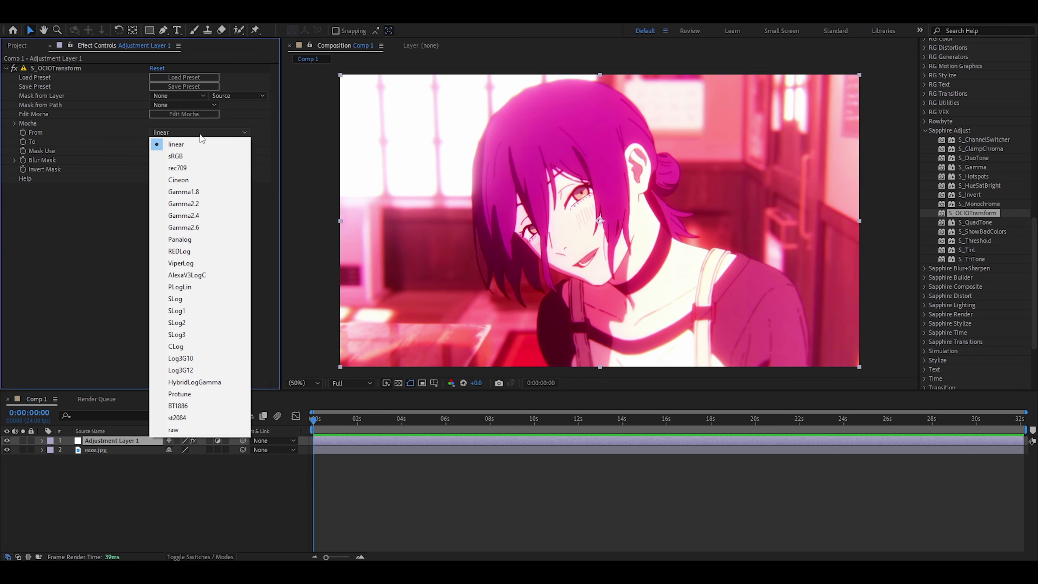
left_click(193, 143)
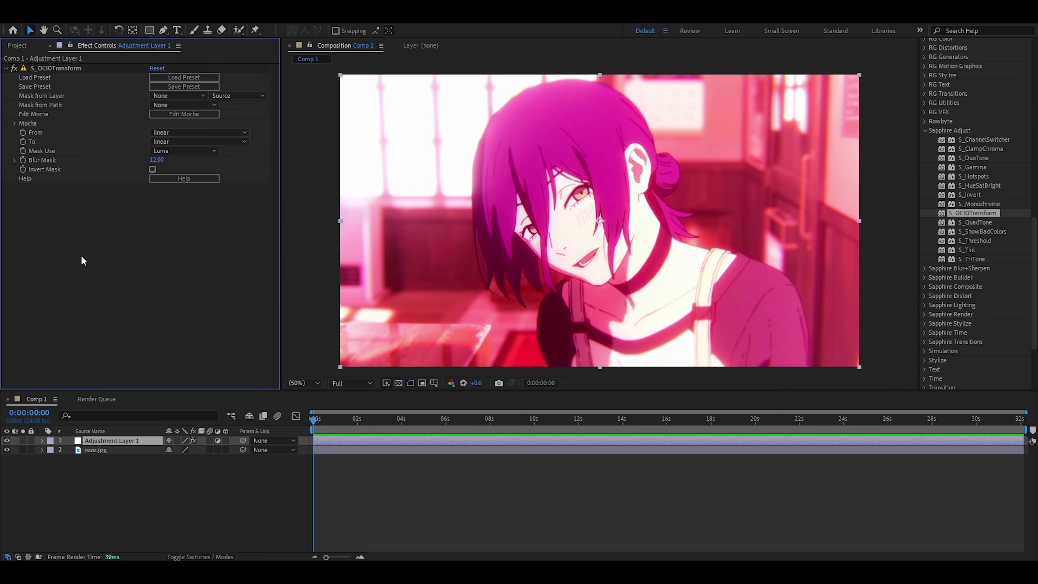
left_click(56, 68)
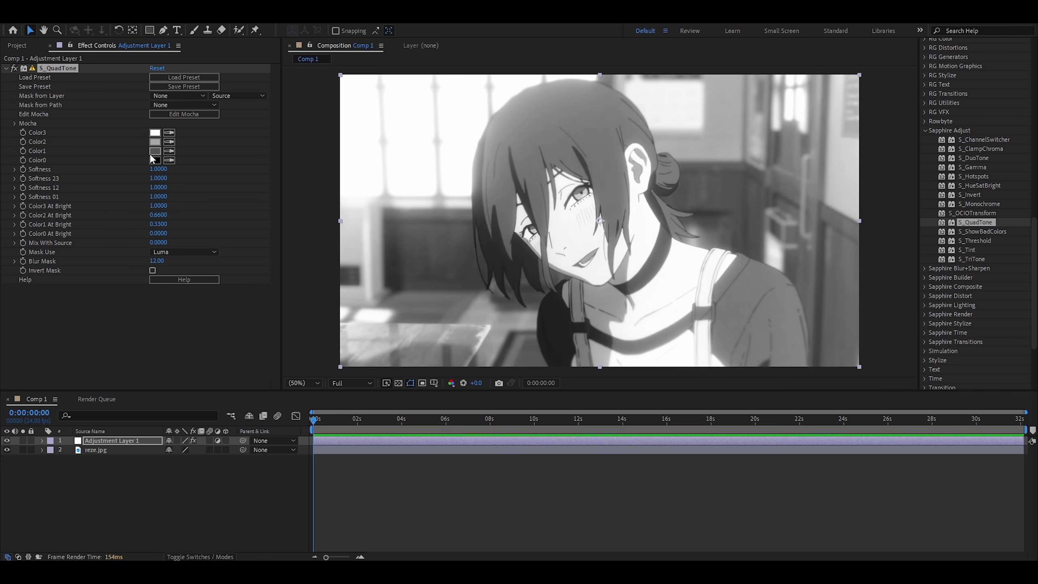
- Set the QuadTone Color0 to red (FF0000)
left_click(155, 161)
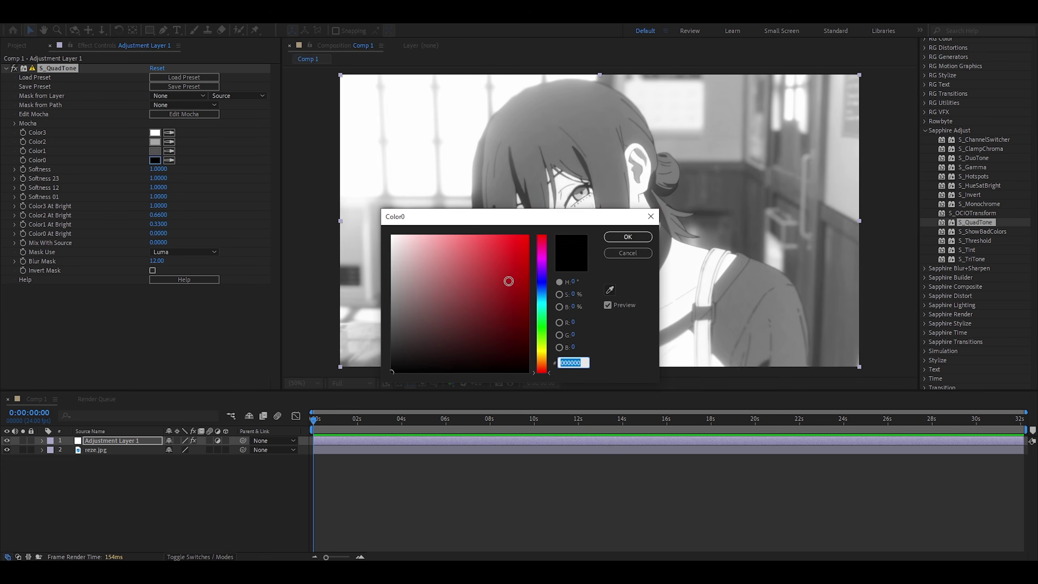
type("FF0000")
key("Return")
- Change Color1 to a vivid purple
left_click(155, 151)
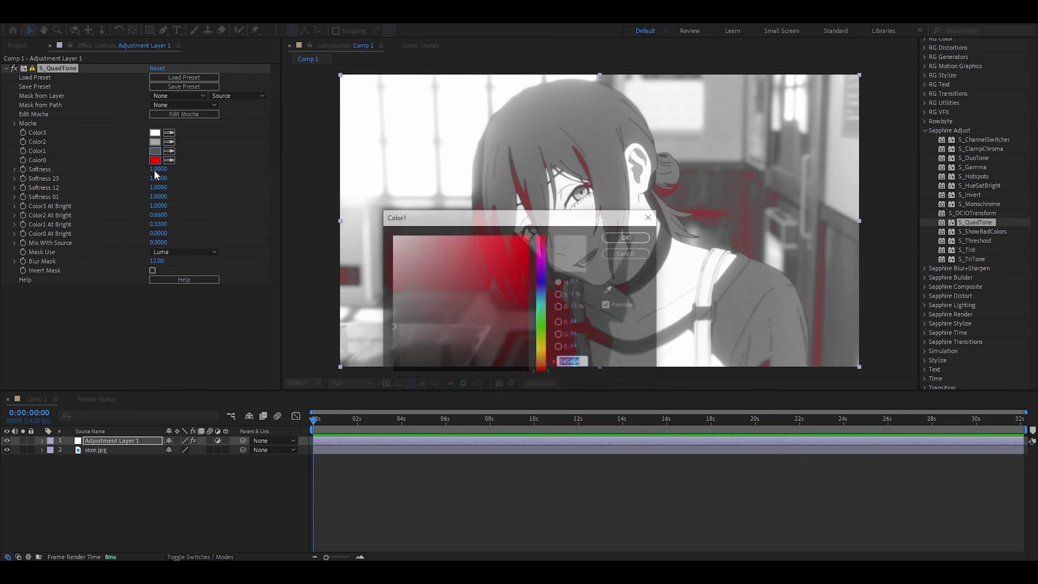
left_click(541, 263)
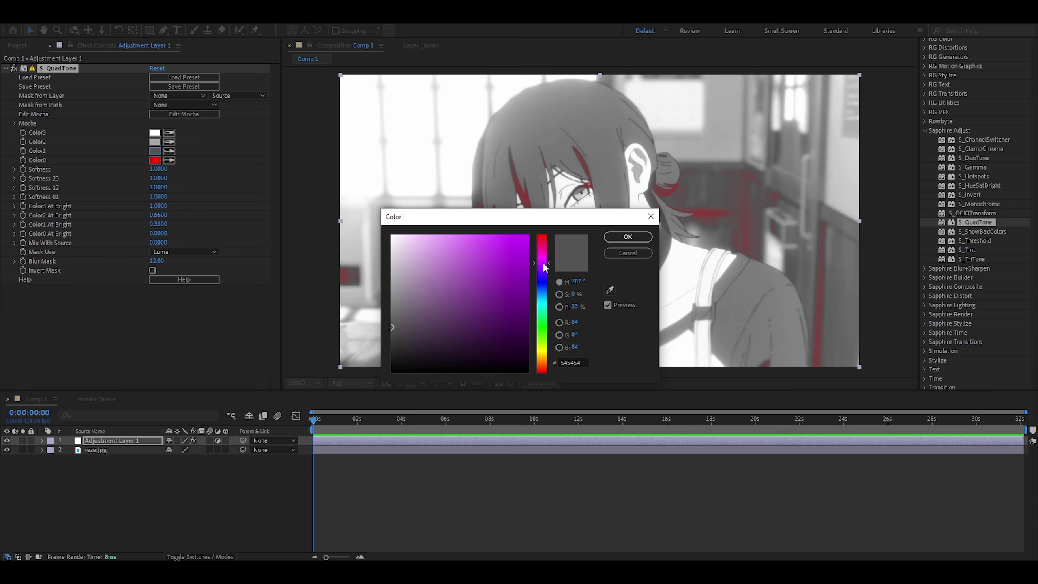
left_click(517, 242)
left_click(628, 236)
- Change Color2 to a bright green
left_click(155, 142)
left_click(541, 332)
left_click(476, 274)
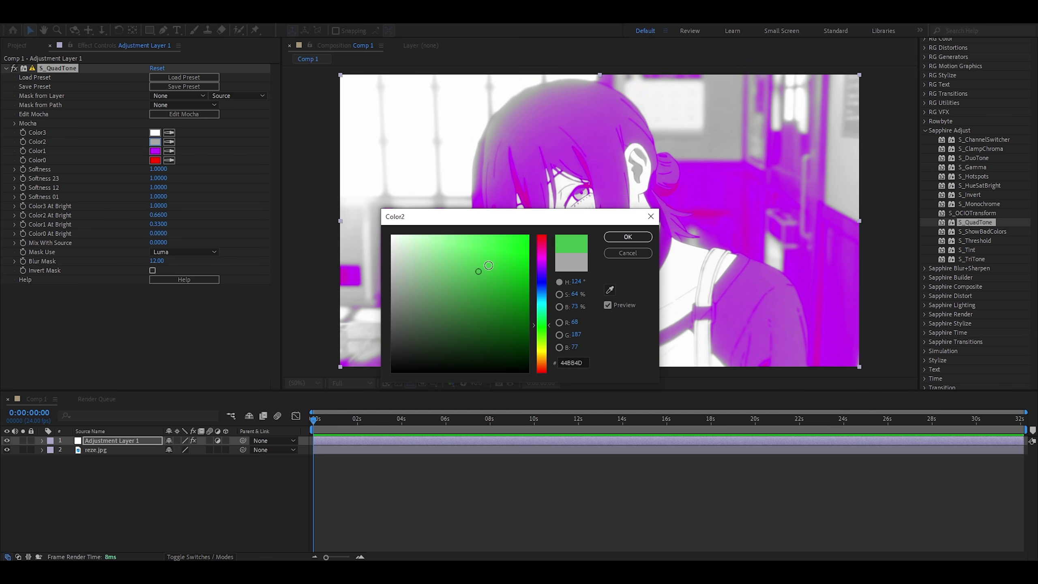
left_click(628, 237)
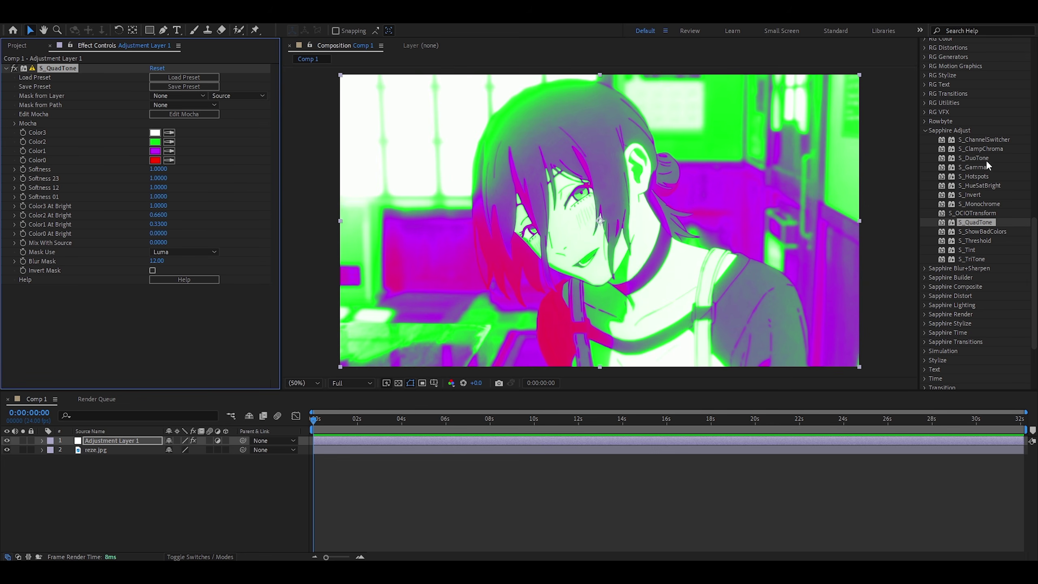
- Enter 0.001 in the QuadTone Softness, Softness 23 and Softness 12 fields
left_click(158, 168)
type("0.001")
key("Tab")
type("0.001")
key("Return")
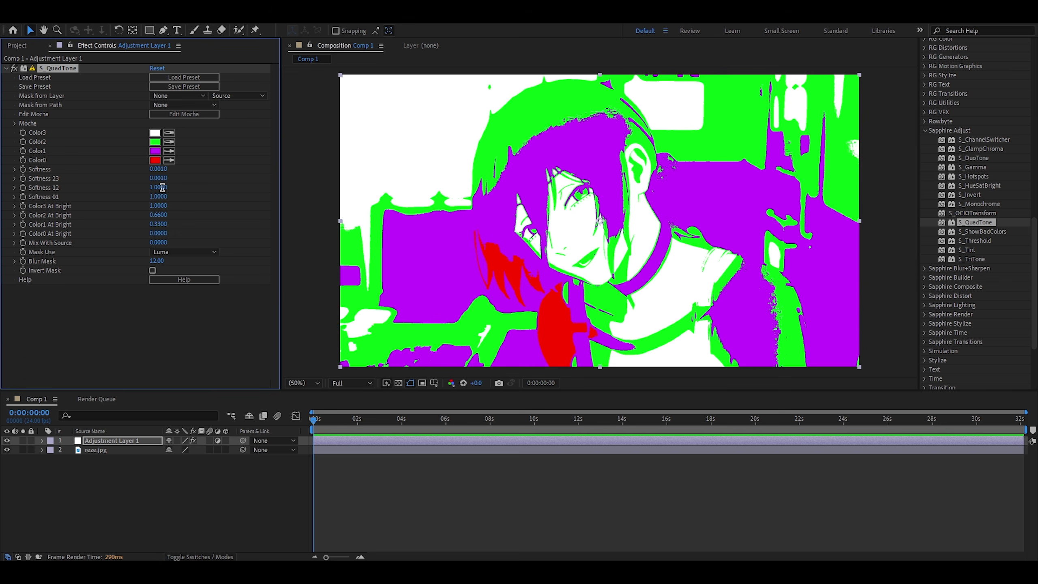
left_click(162, 187)
type("0.001")
key("Tab")
type("0.001")
key("Return")
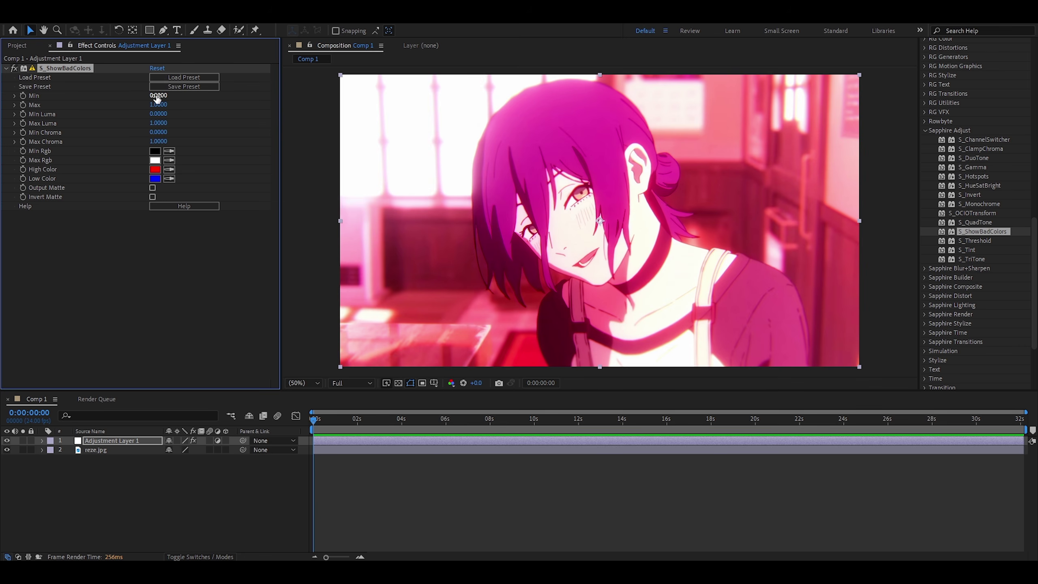
- Scrub the S_ShowBadColors Min value higher, then undo it back to 0
left_click_drag(157, 98, 127, 106)
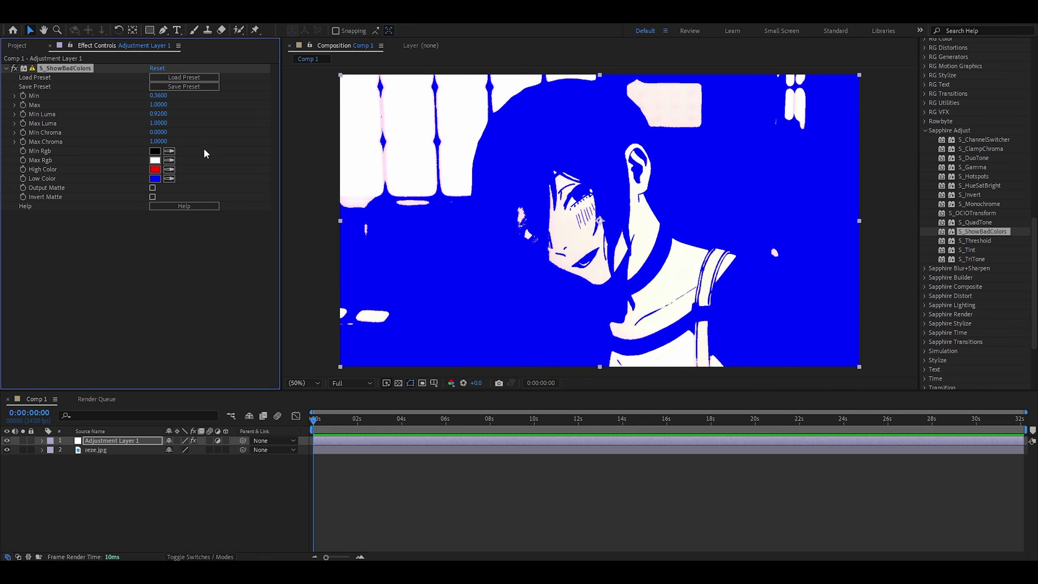
key("ctrl+z")
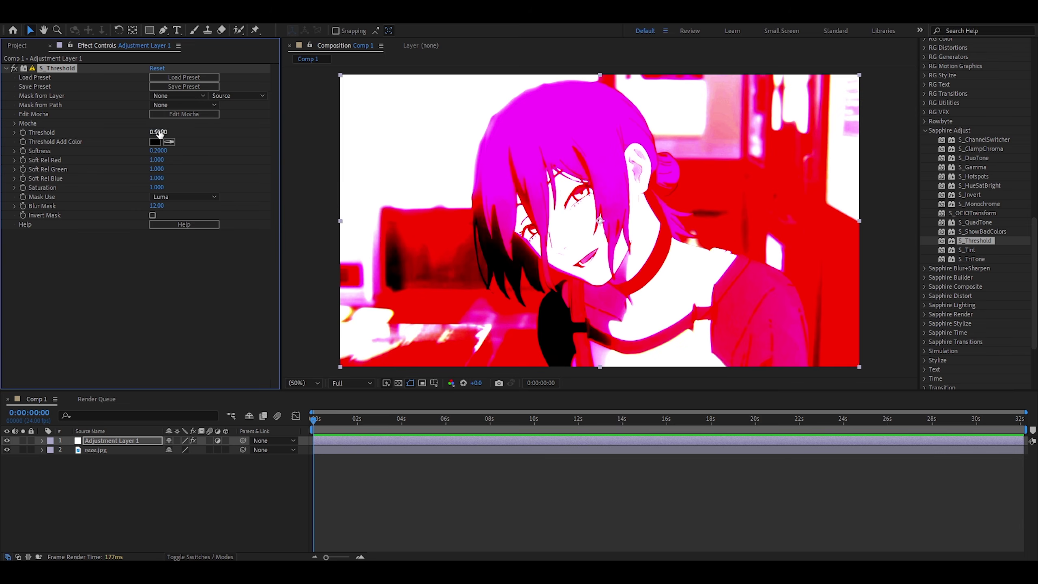
- Raise the S_Threshold Softness to 0.2300 and push Threshold higher to darken the still
left_click_drag(165, 155, 180, 155)
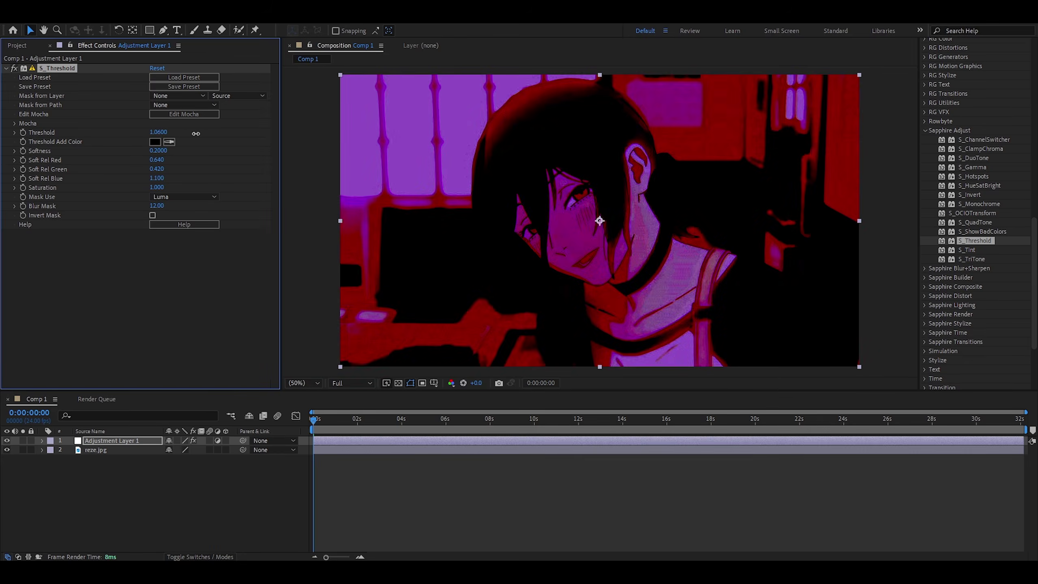
left_click_drag(162, 132, 206, 142)
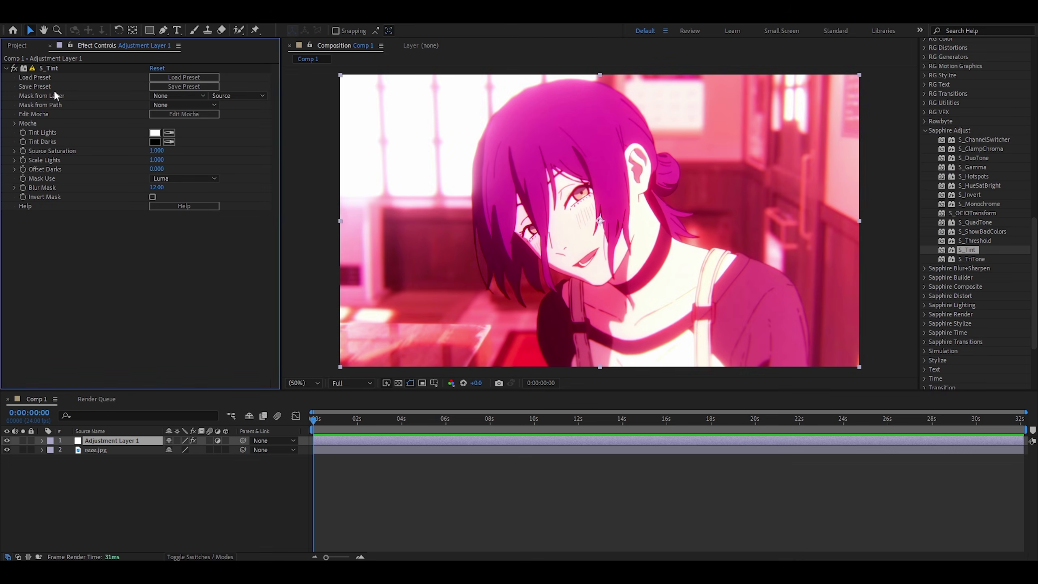
- Sample the pink hair as Tint Lights, set Source Saturation 2.210, and lower Offset Darks to -0.710
left_click(169, 134)
left_click(542, 109)
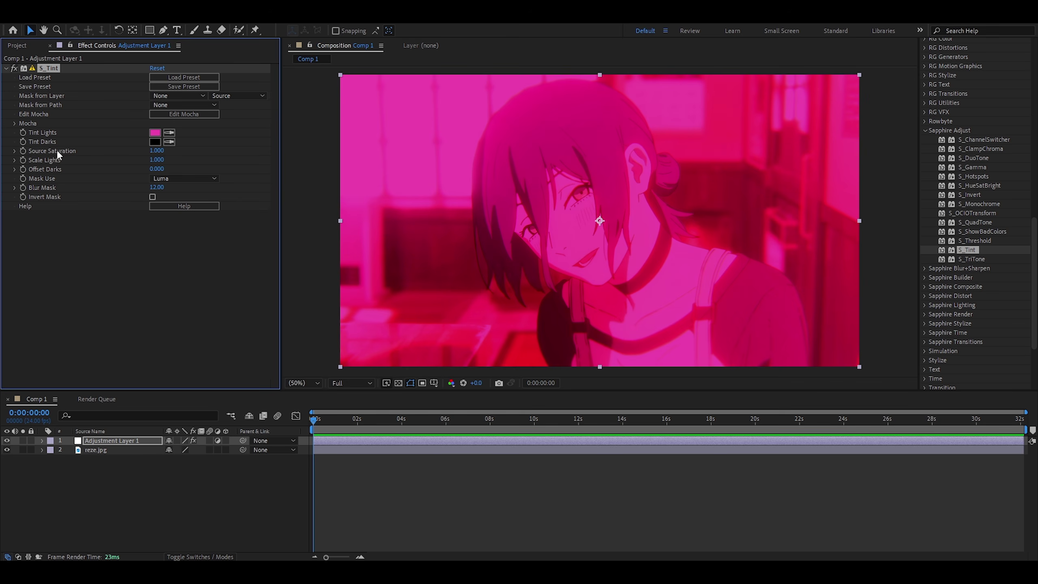
mouse_move(160, 157)
left_mouse_down()
mouse_move(219, 151)
mouse_move(159, 158)
left_mouse_up()
mouse_move(157, 163)
left_mouse_down()
mouse_move(224, 163)
mouse_move(139, 169)
left_mouse_up()
key("ctrl+z")
left_click_drag(161, 172, 123, 175)
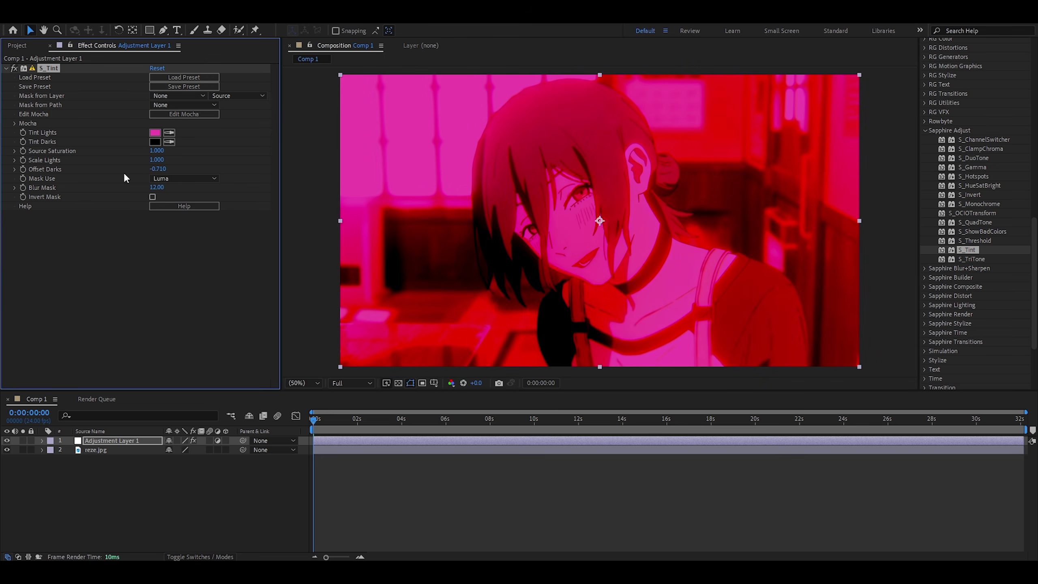
- Set the tint colours in the colour pickers to yellow lights and magenta darks
left_click(155, 142)
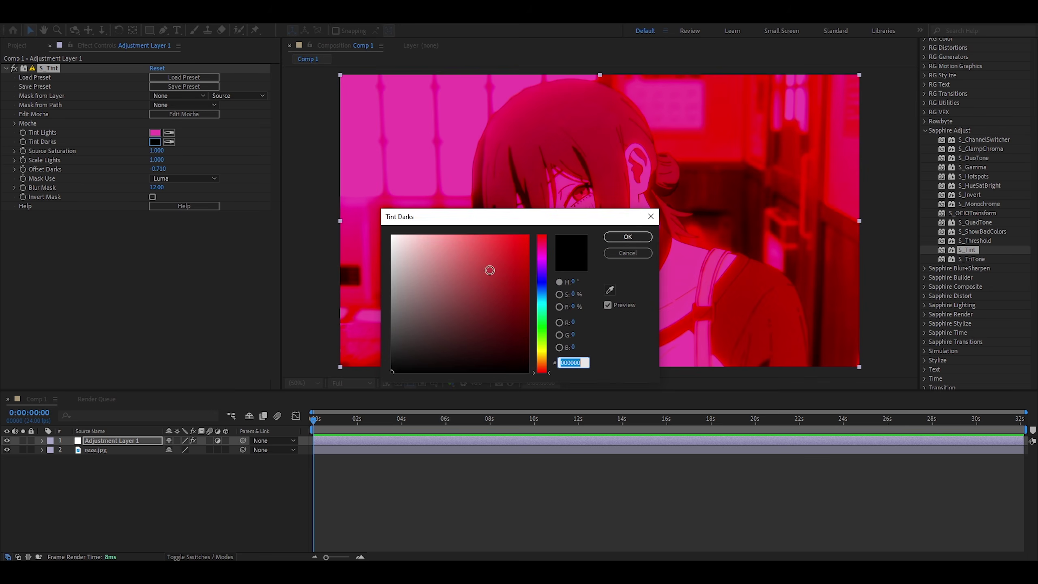
left_click(542, 345)
left_click(515, 305)
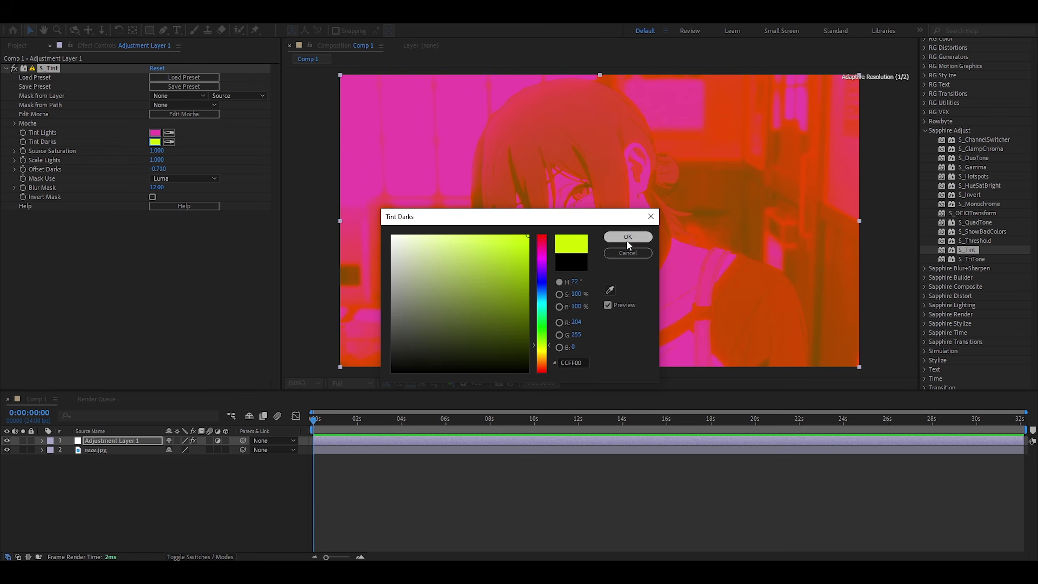
left_click(628, 238)
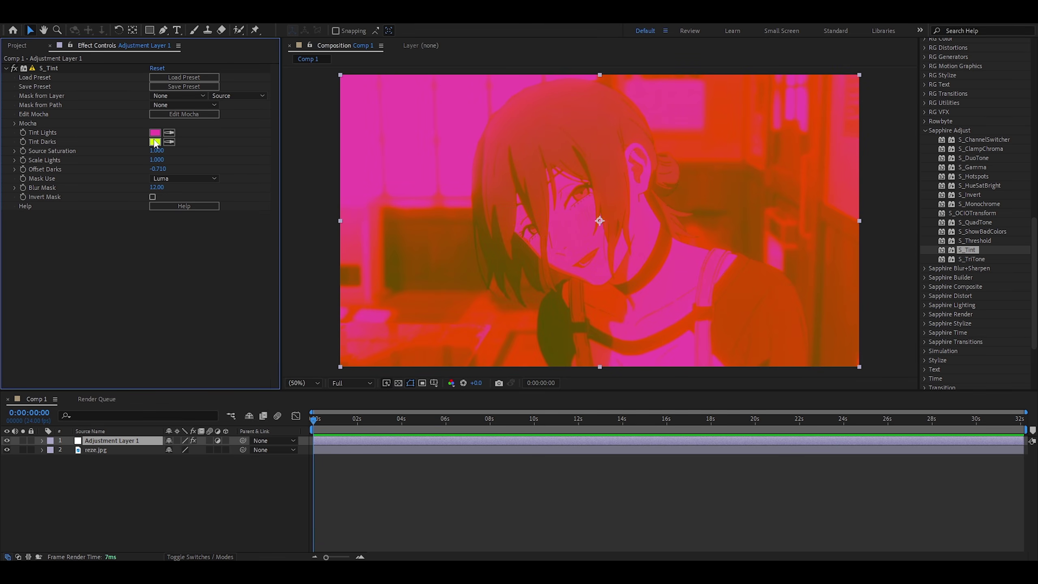
left_click(154, 134)
key("ctrl+c")
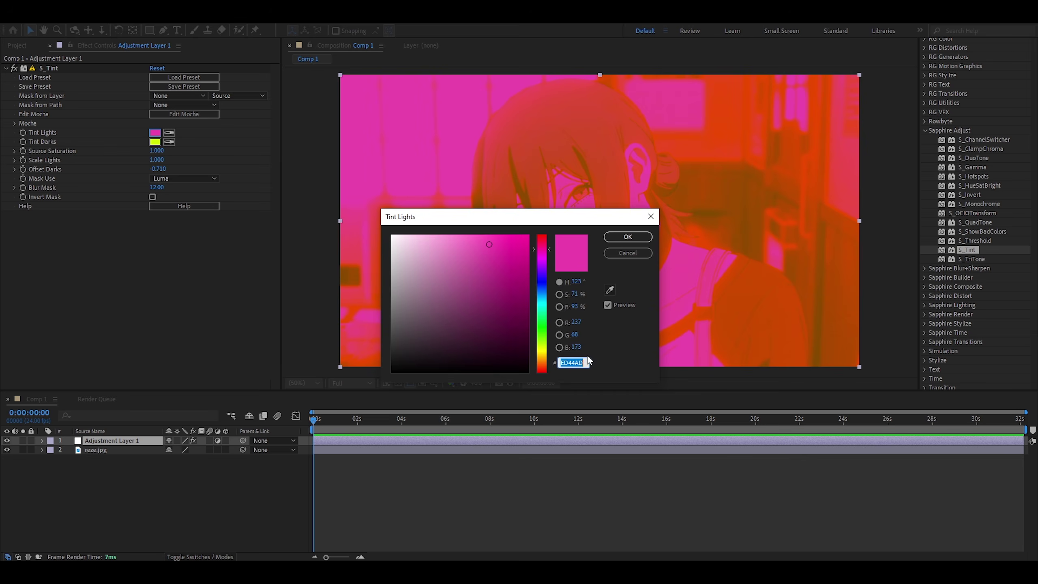
left_click(626, 246)
left_click(155, 142)
key("ctrl+v")
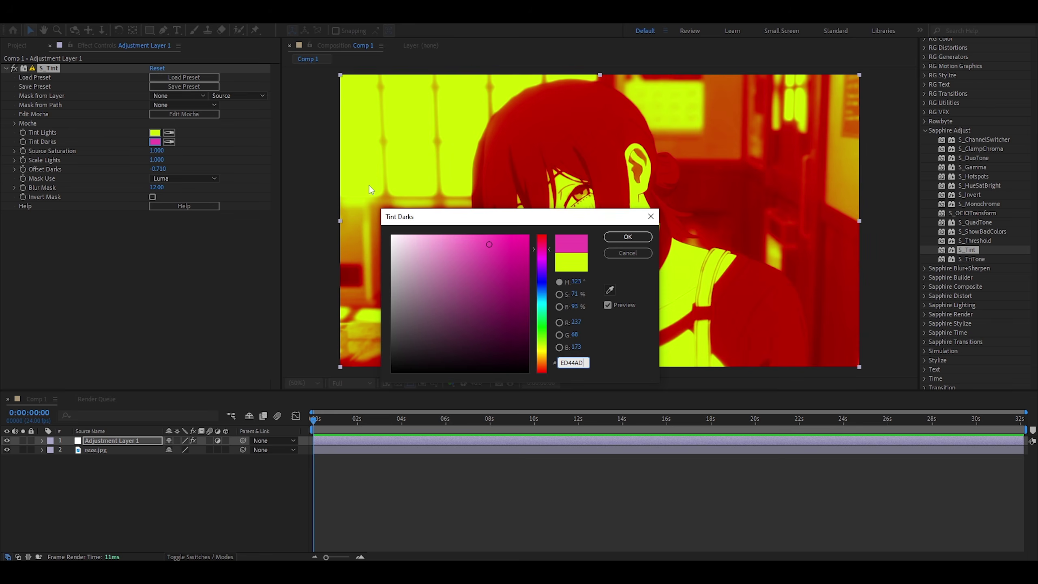
left_click(628, 237)
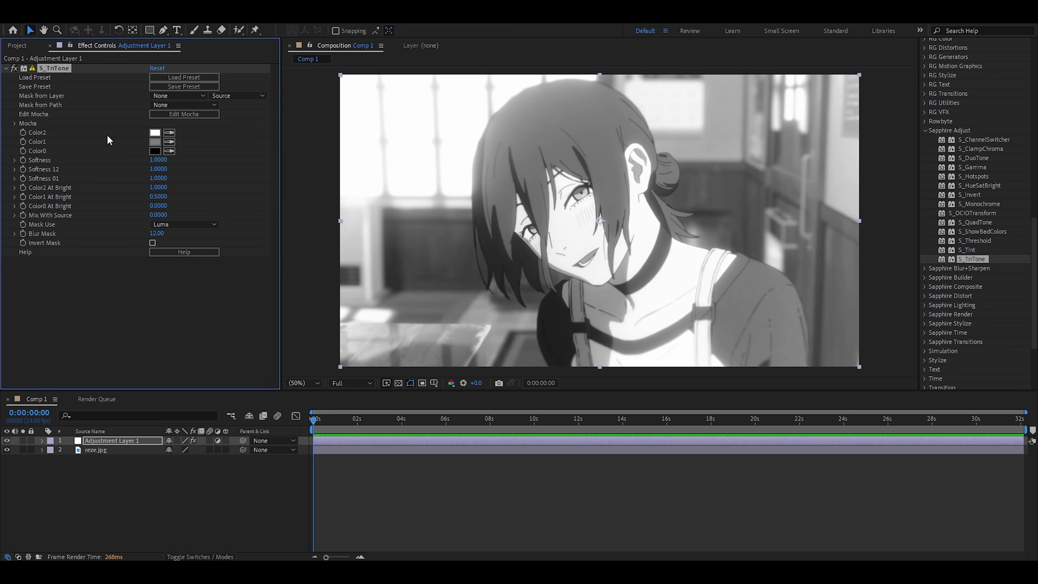
- Set S_TriTone Color1 to teal, Color2 to bright green and Color0 to pure red
left_click(155, 142)
left_click(540, 308)
left_click(528, 306)
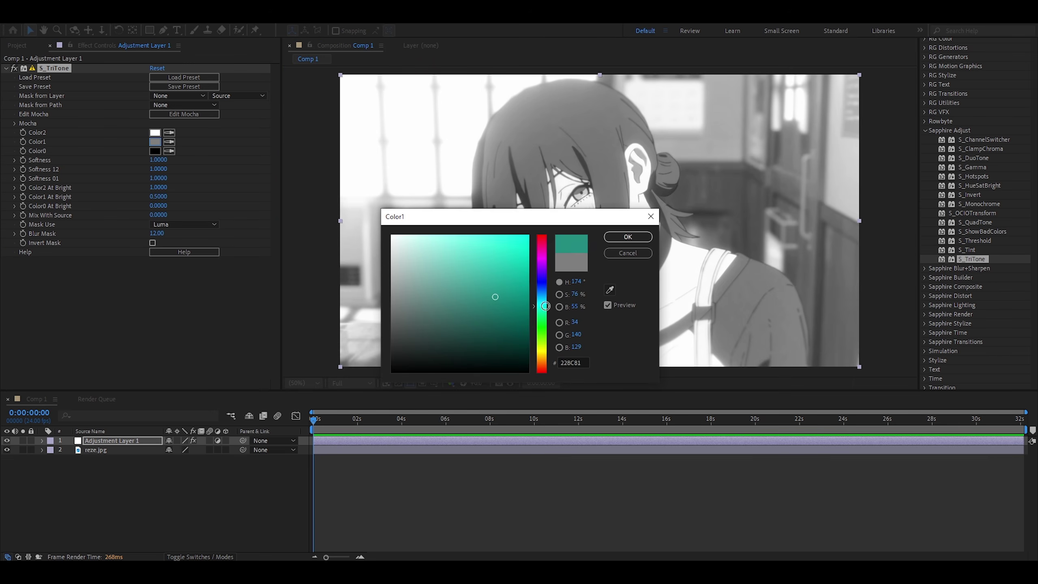
left_click(628, 237)
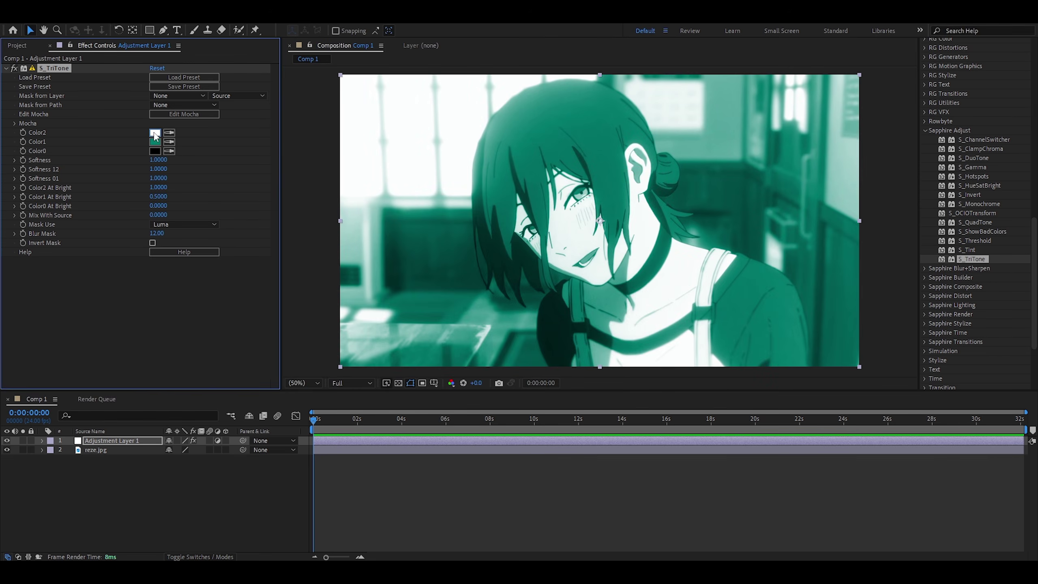
left_click(155, 133)
left_click(541, 334)
left_click(505, 323)
left_click(628, 237)
left_click(154, 151)
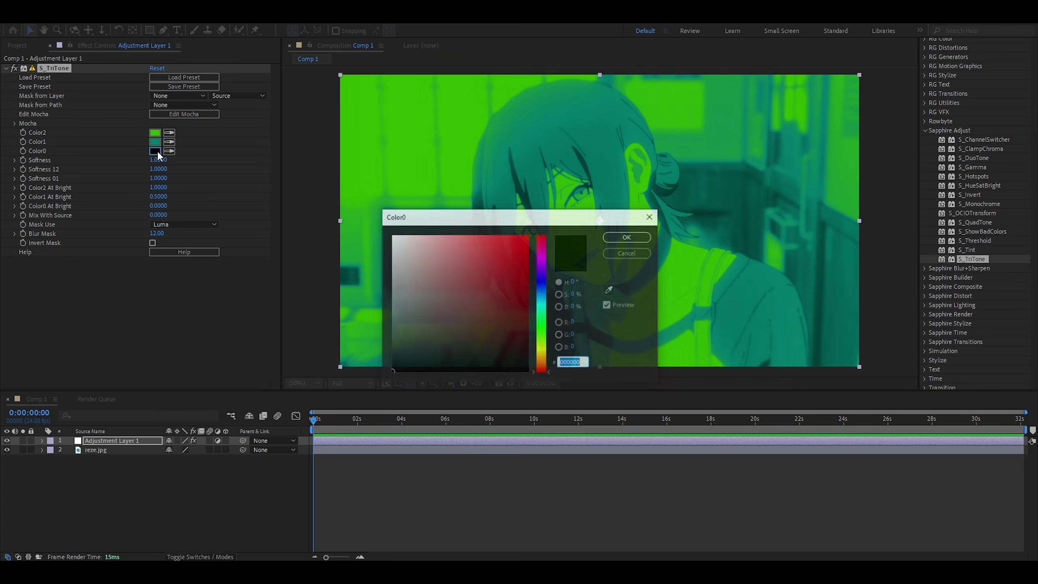
left_click(529, 235)
left_click(627, 237)
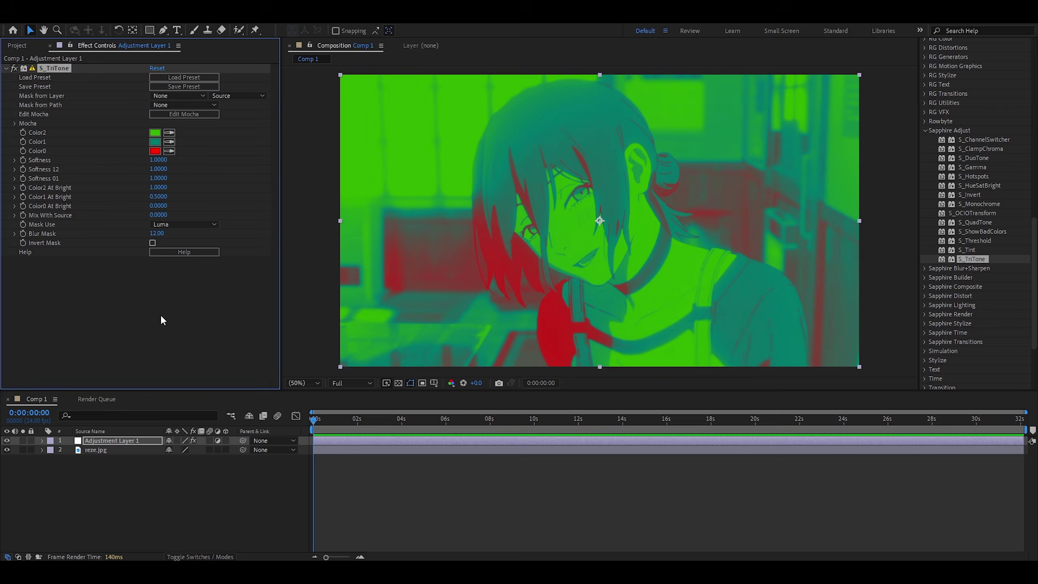